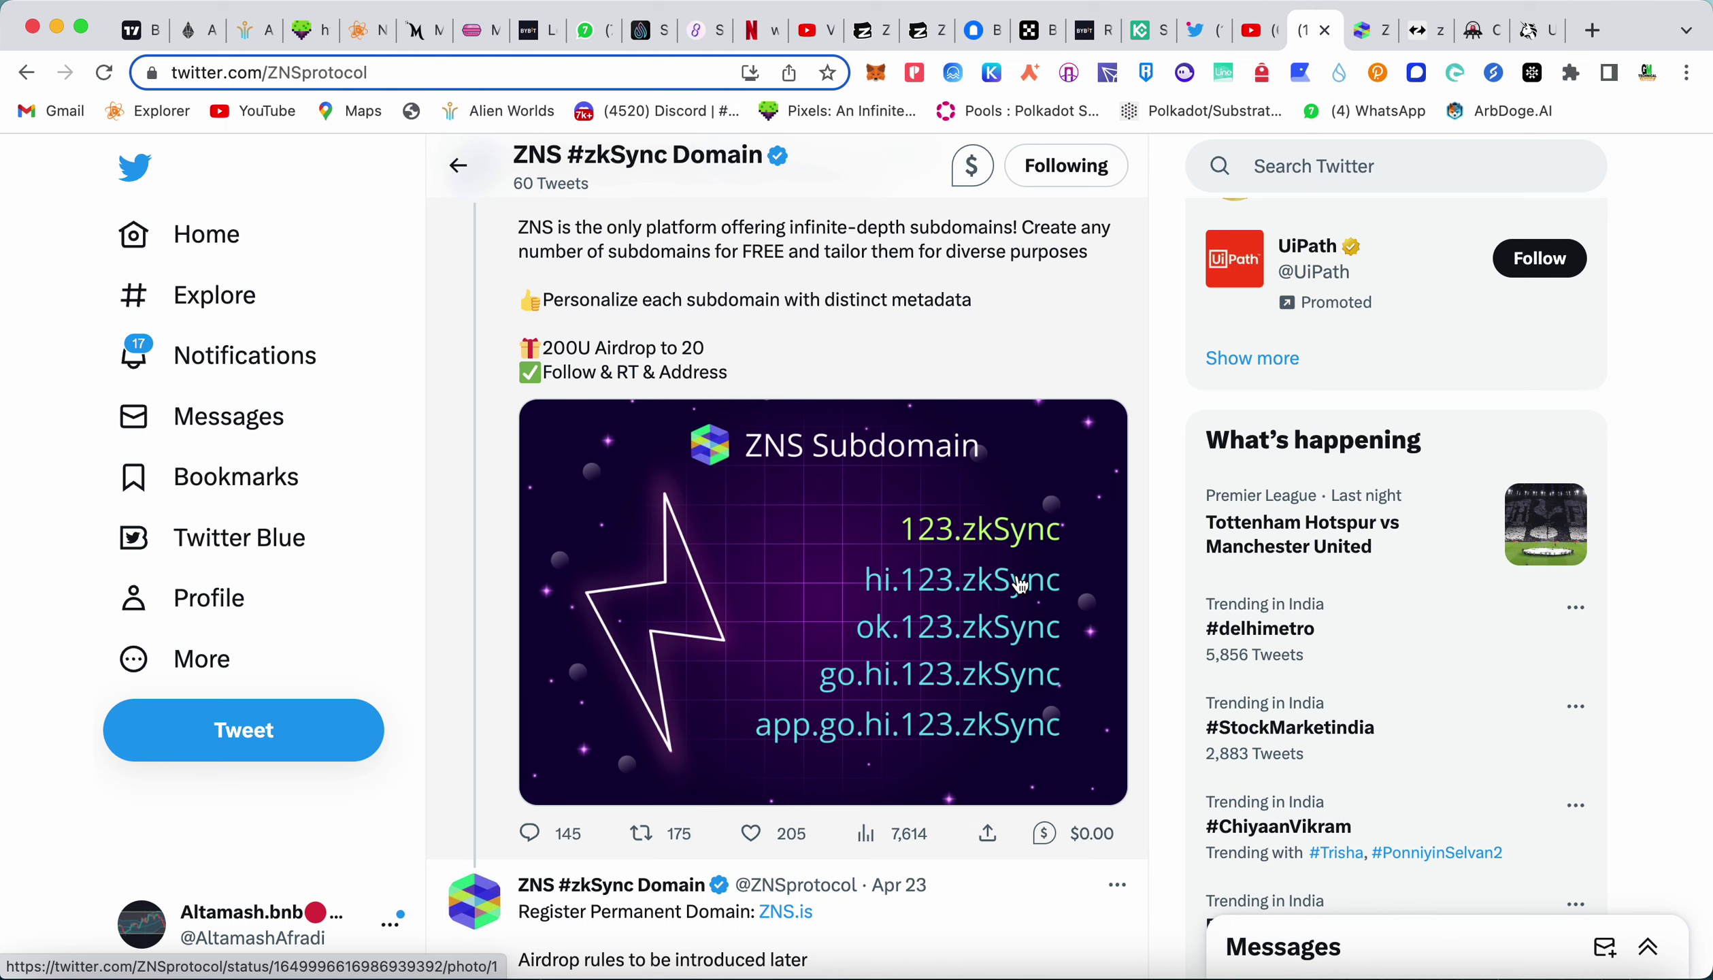
Switch to the ZNS site, look over its home page, and connect the preselected MetaMask account to it.
key(ctrl+Tab)
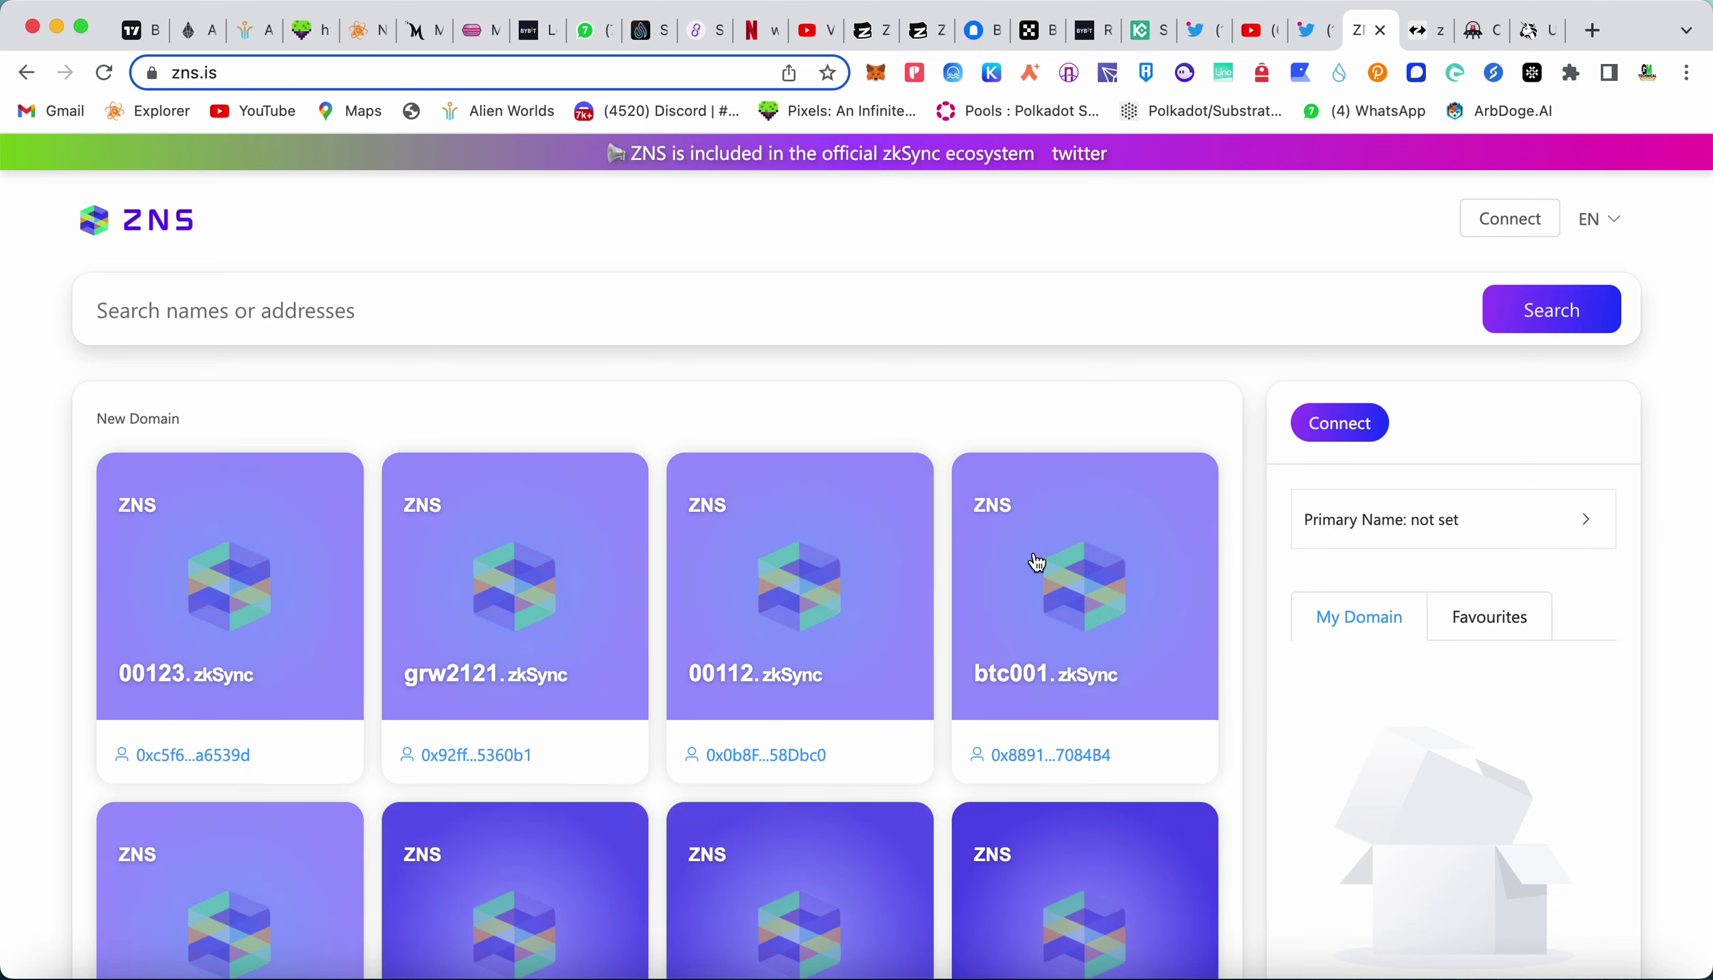
scroll(1038, 561, down, 3)
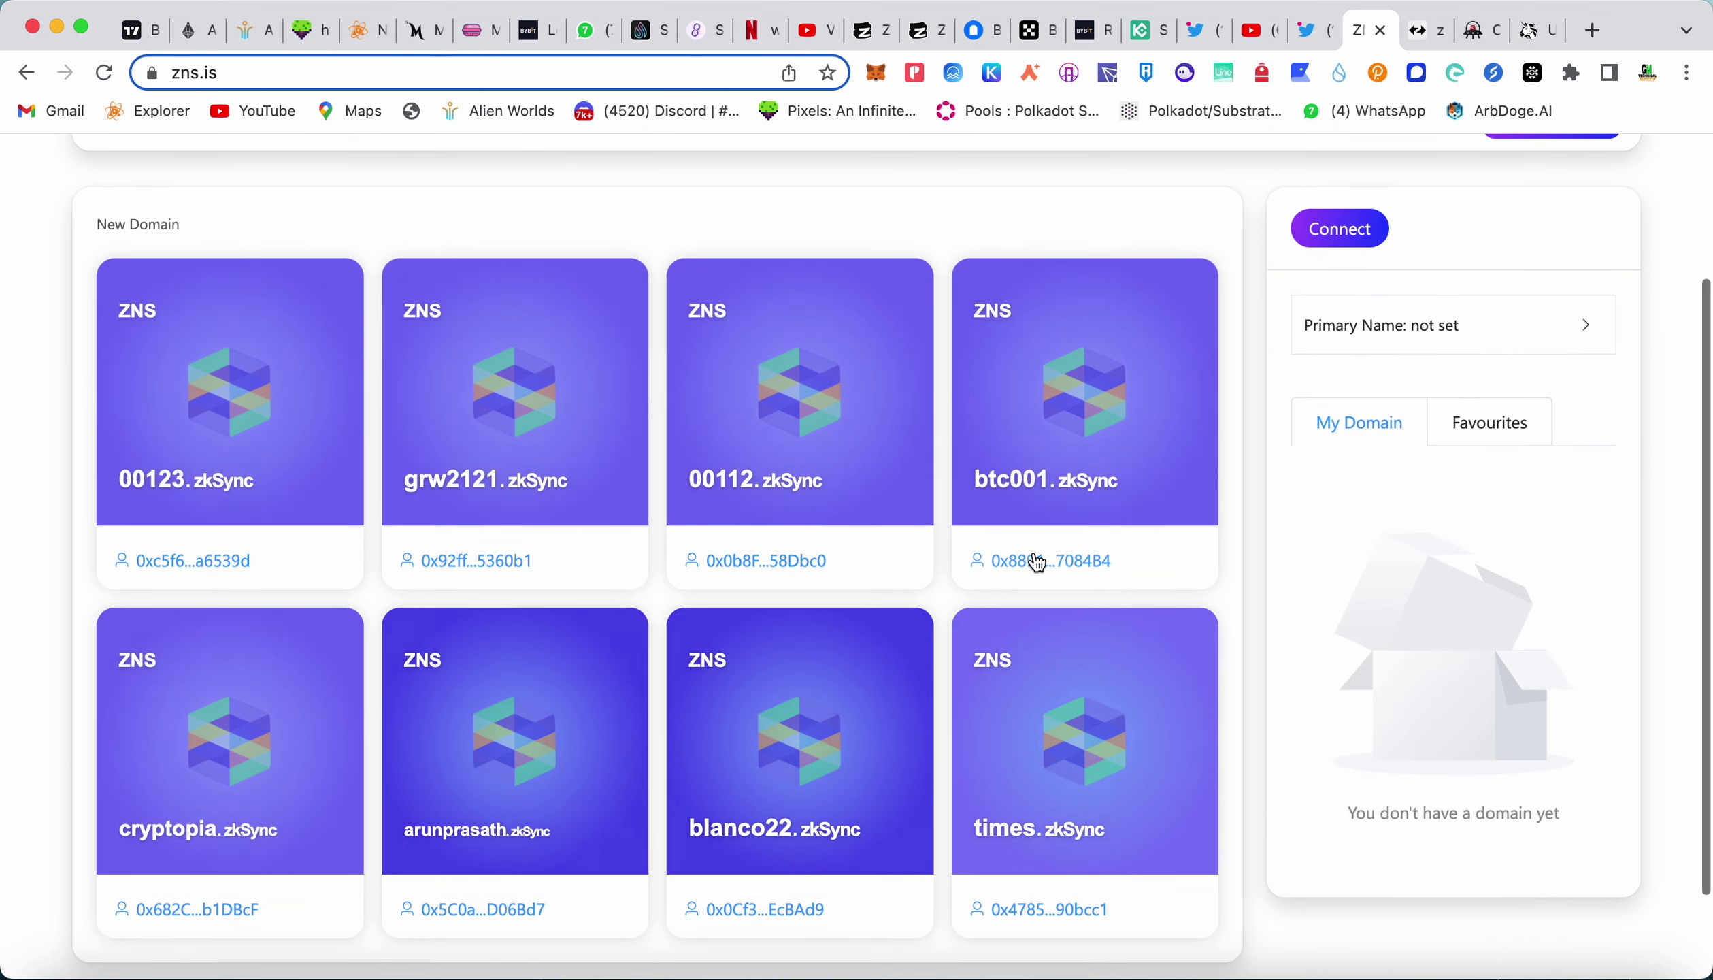
scroll(1037, 562, down, 2)
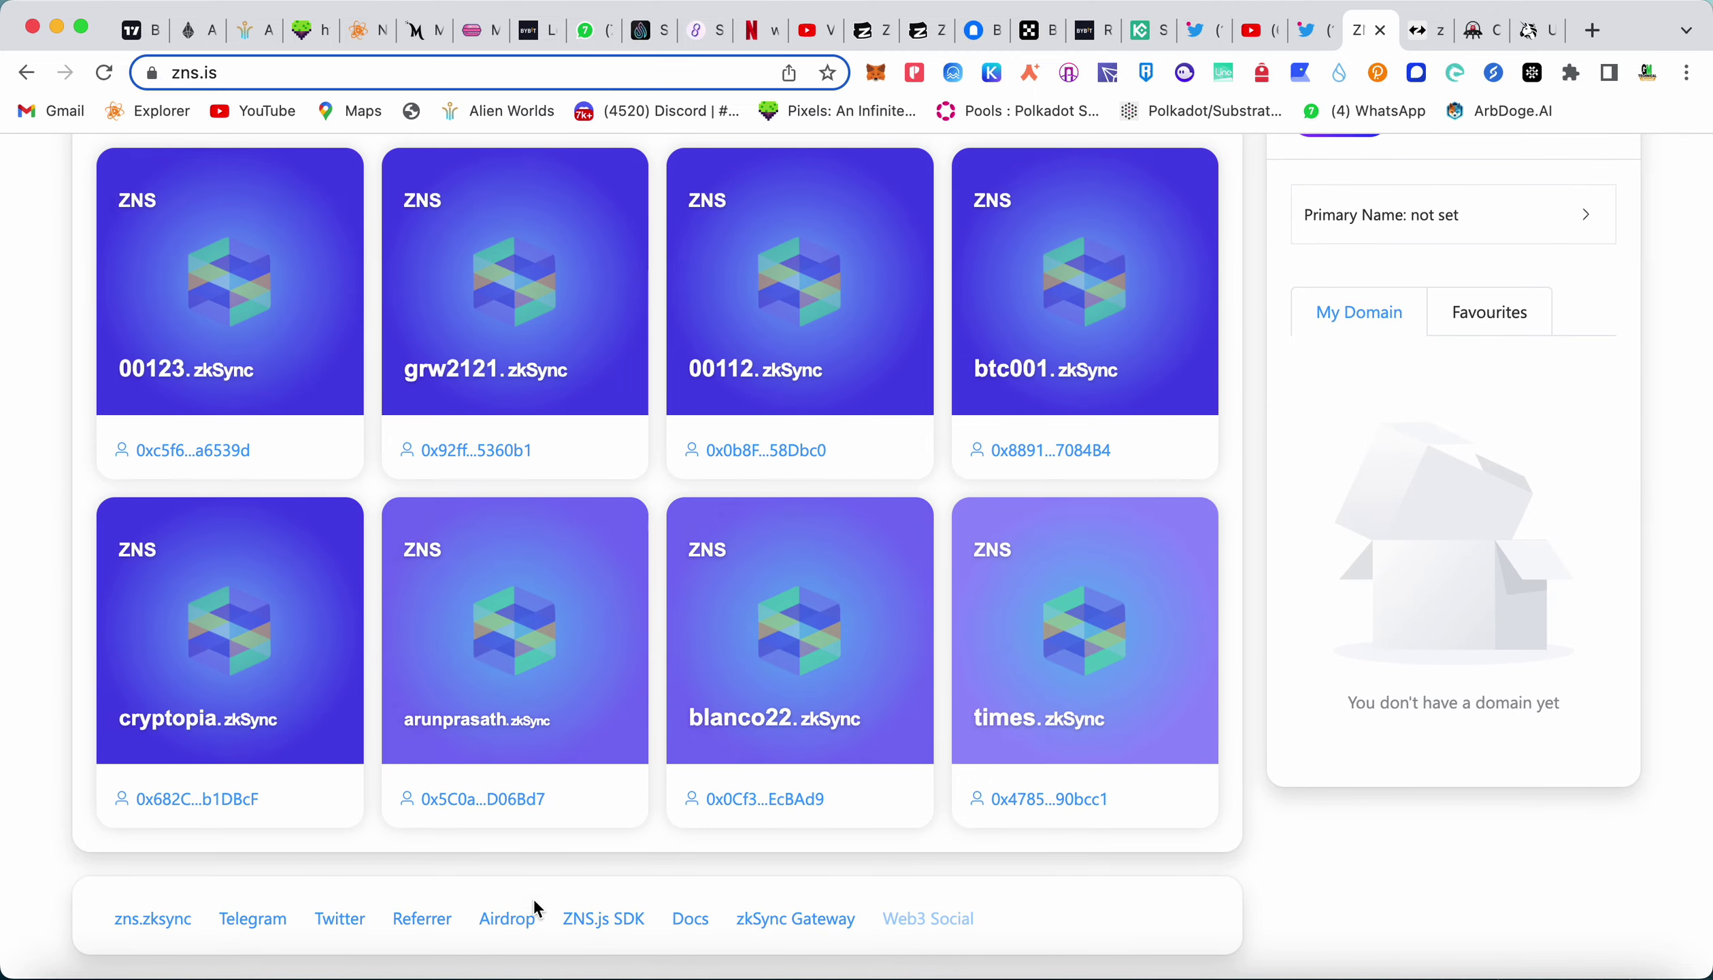
scroll(1090, 425, up, 5)
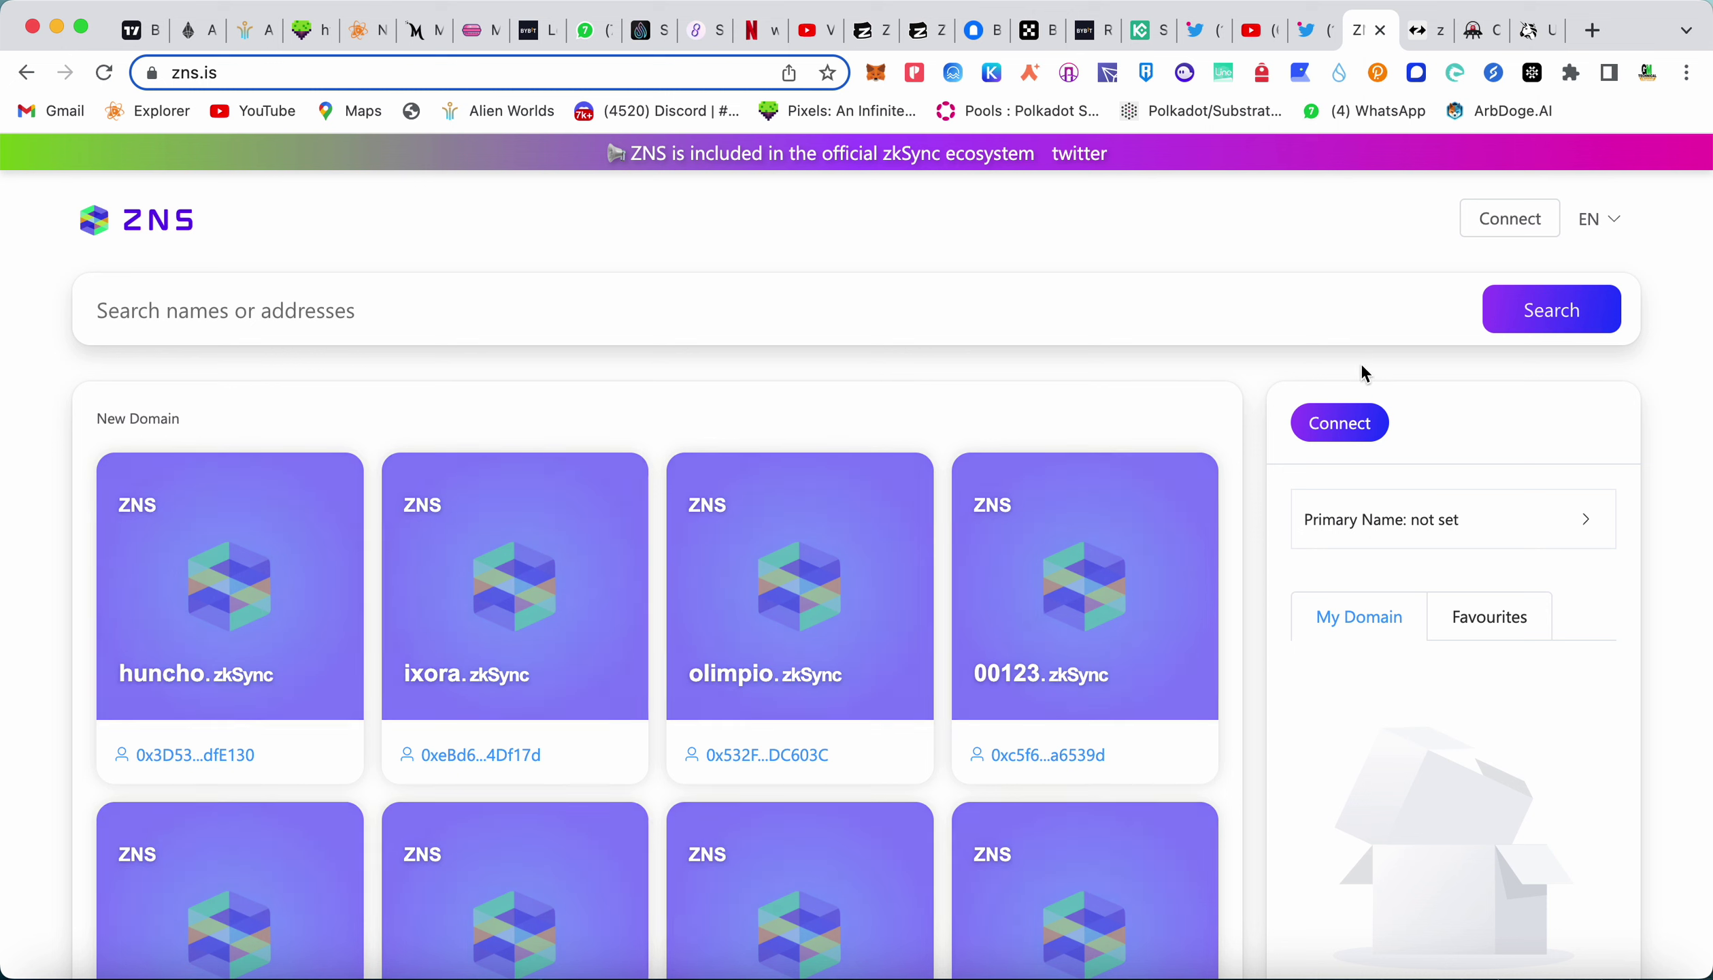
click(1349, 427)
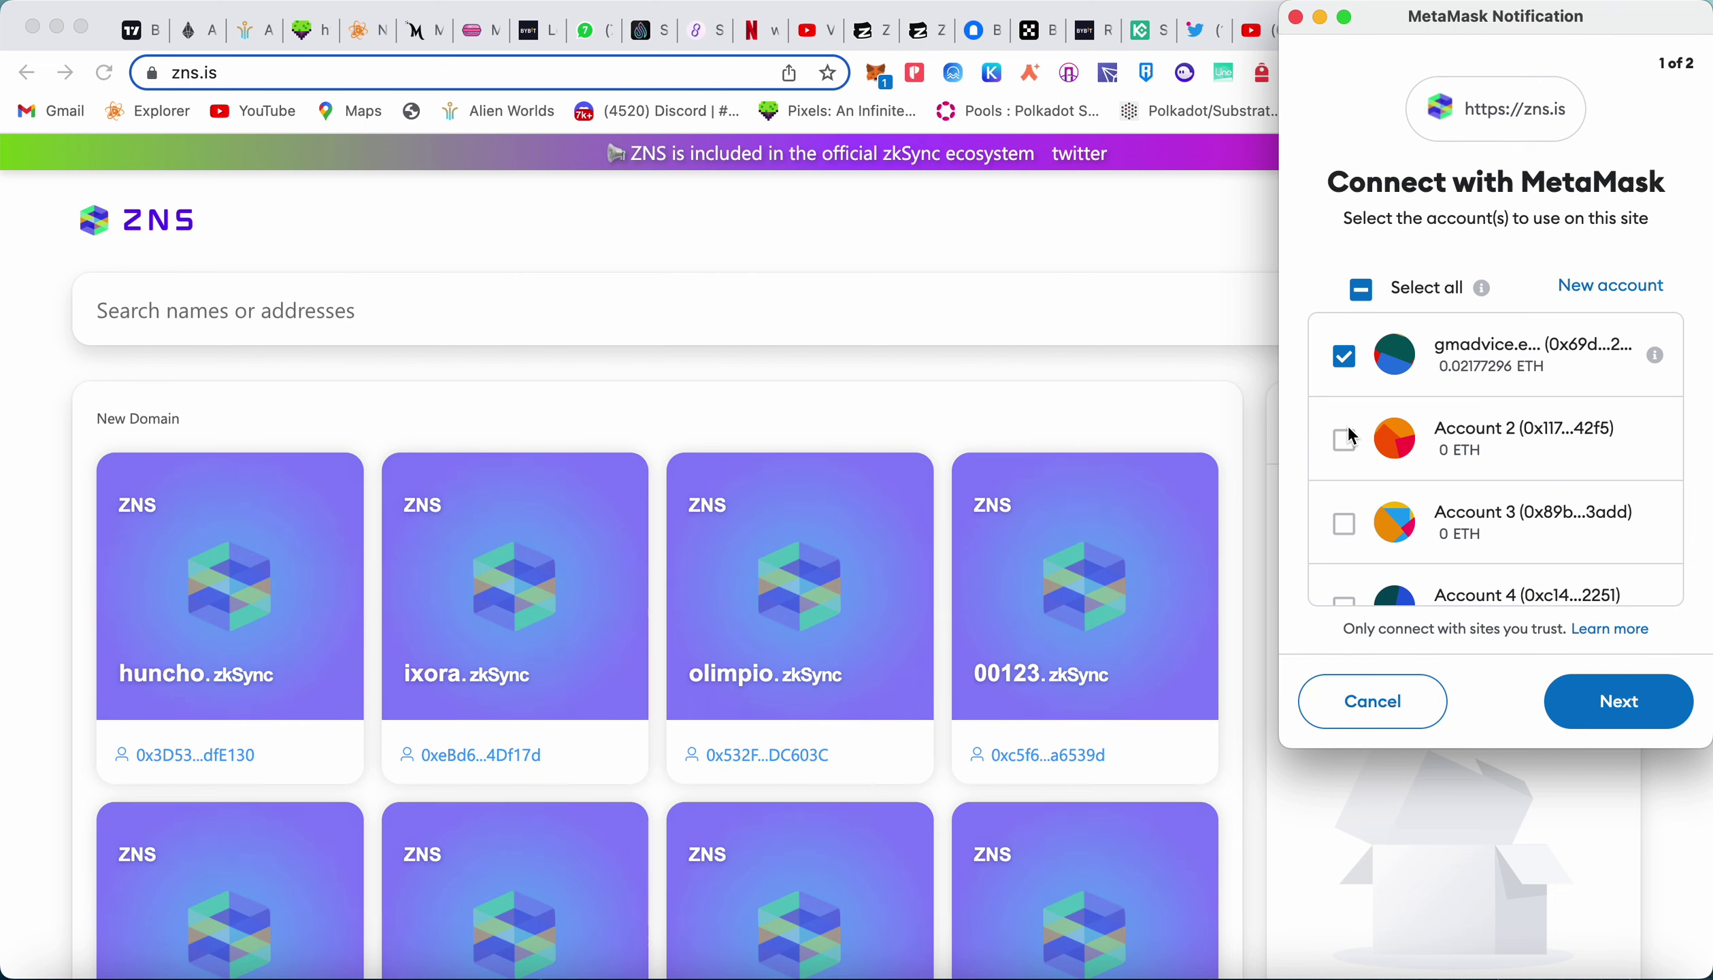
click(1608, 711)
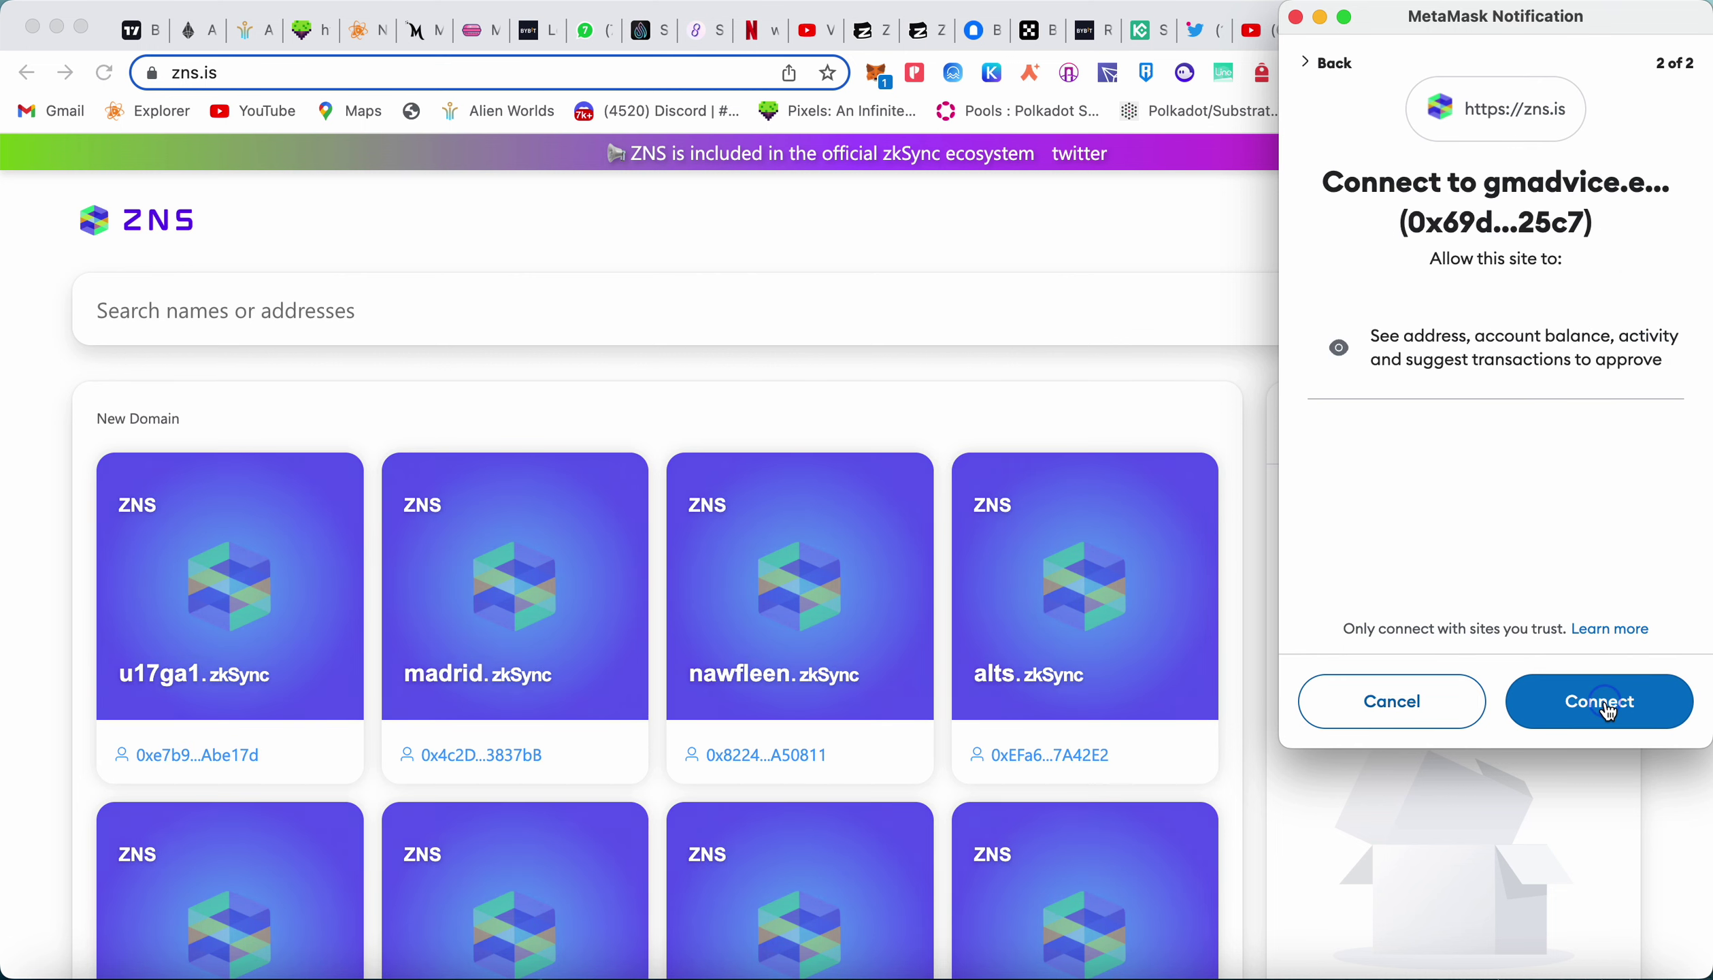
click(1608, 707)
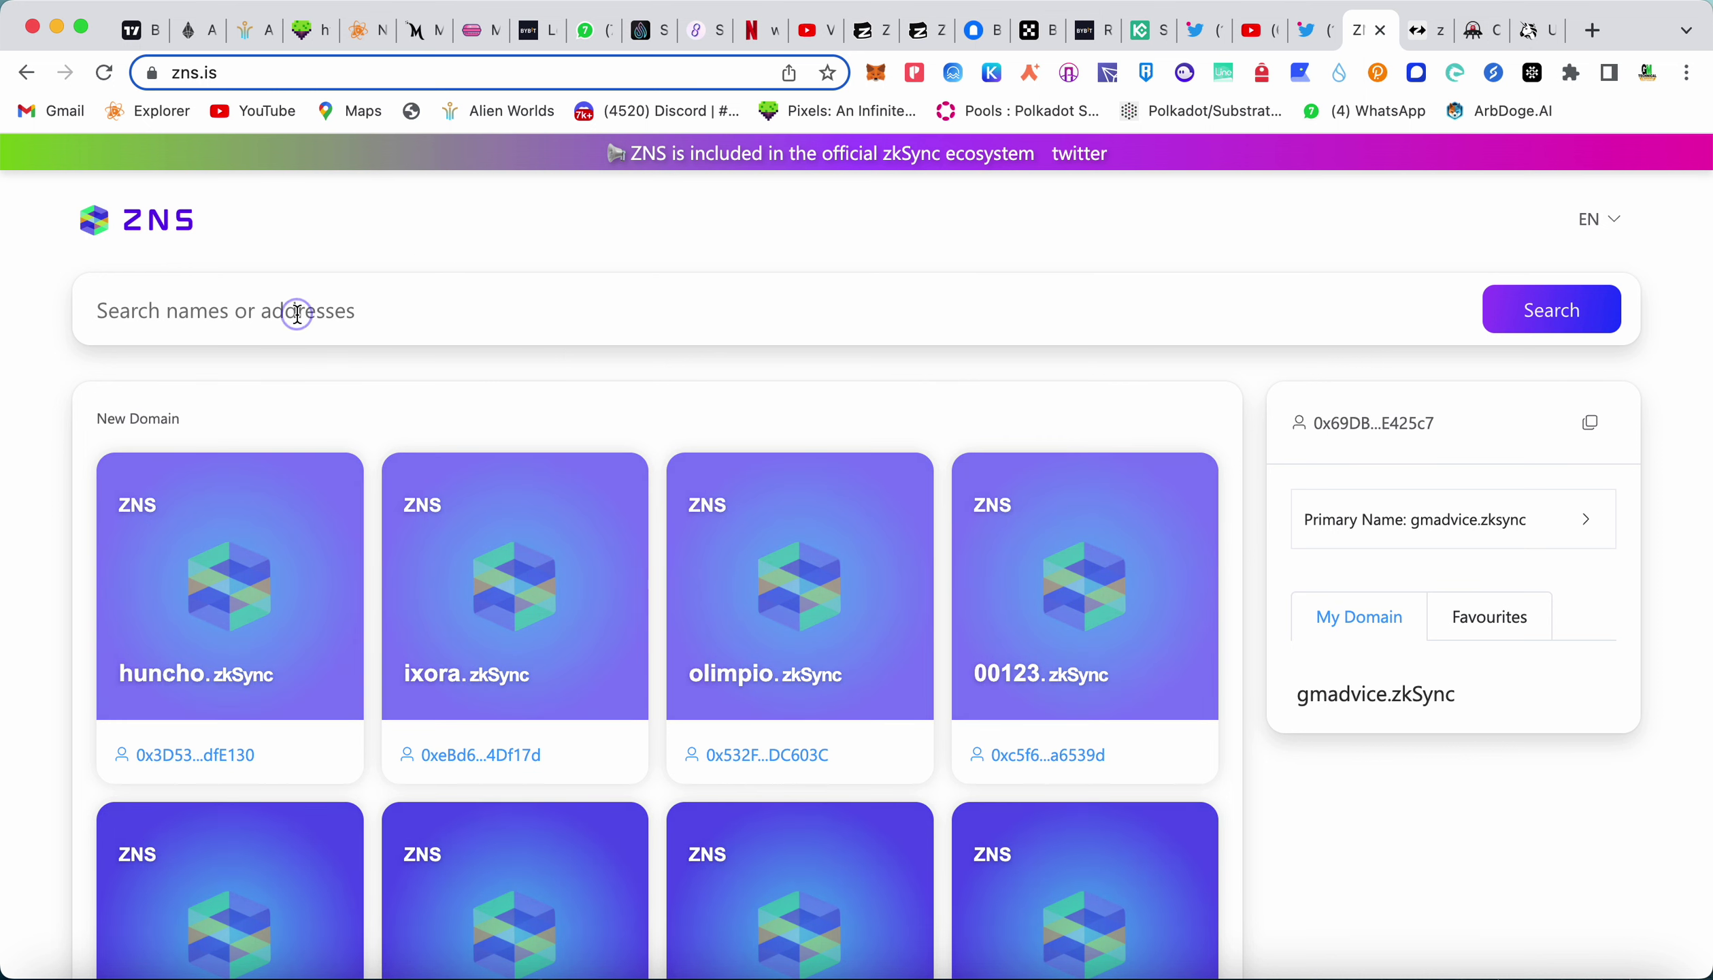
Search ZNS for a domain consisting of the owner's first name.
text(altamsh)
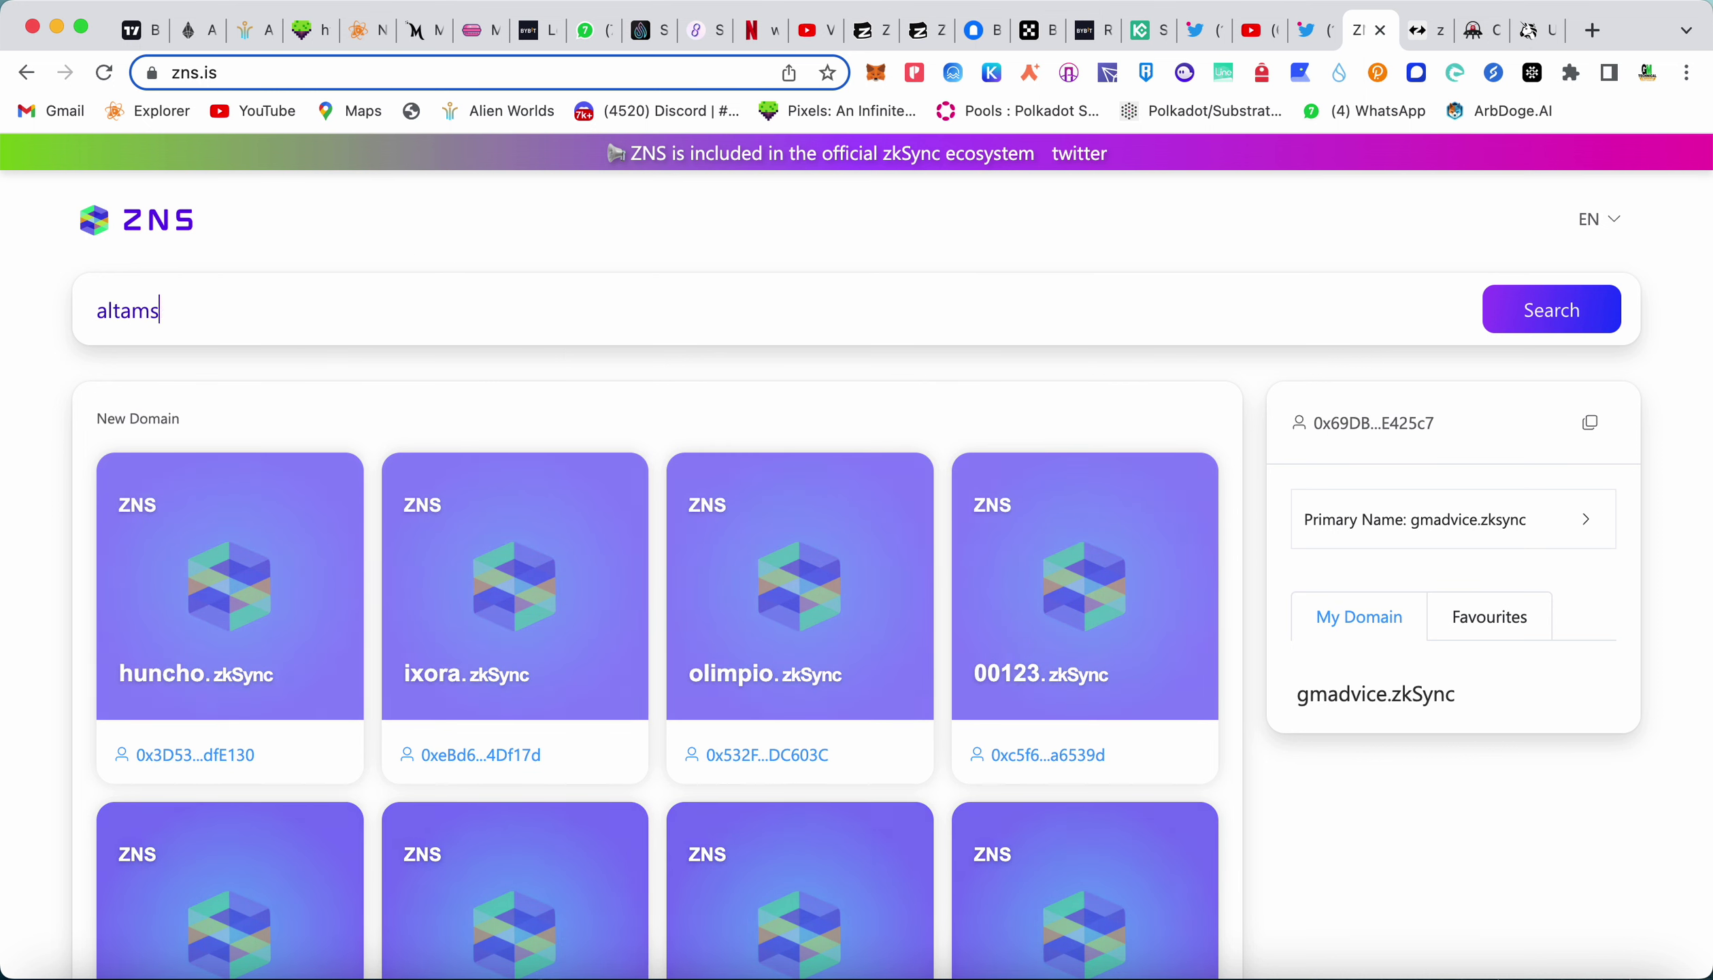
click(154, 311)
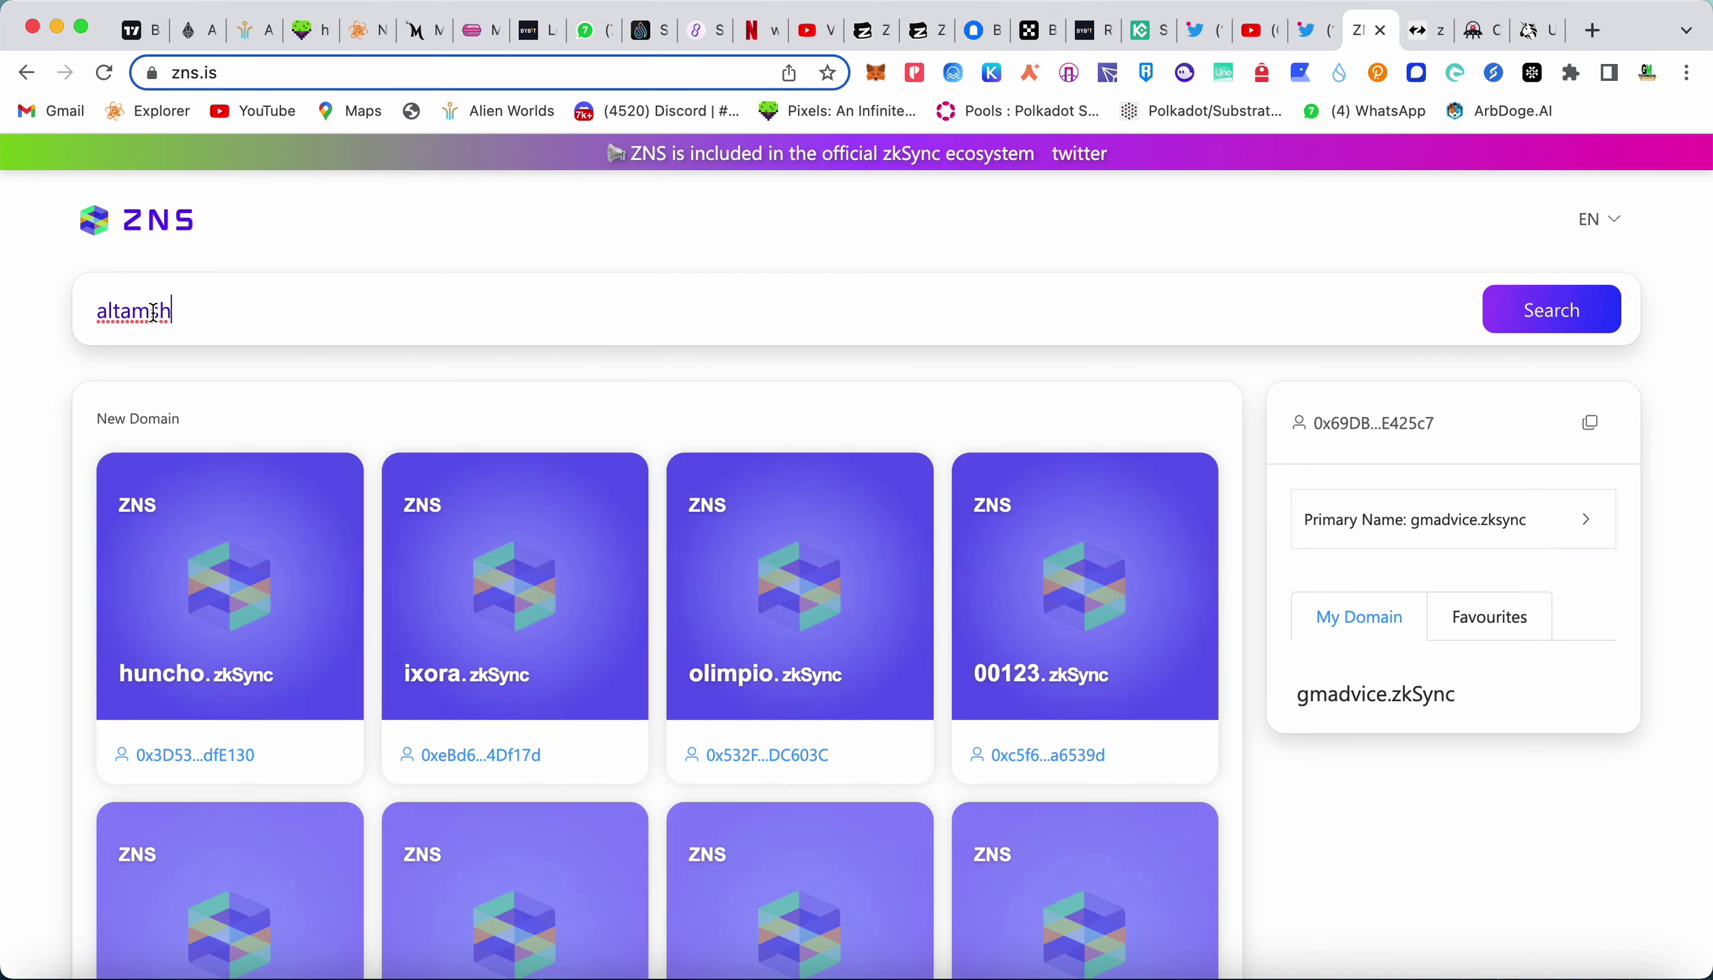
text(as)
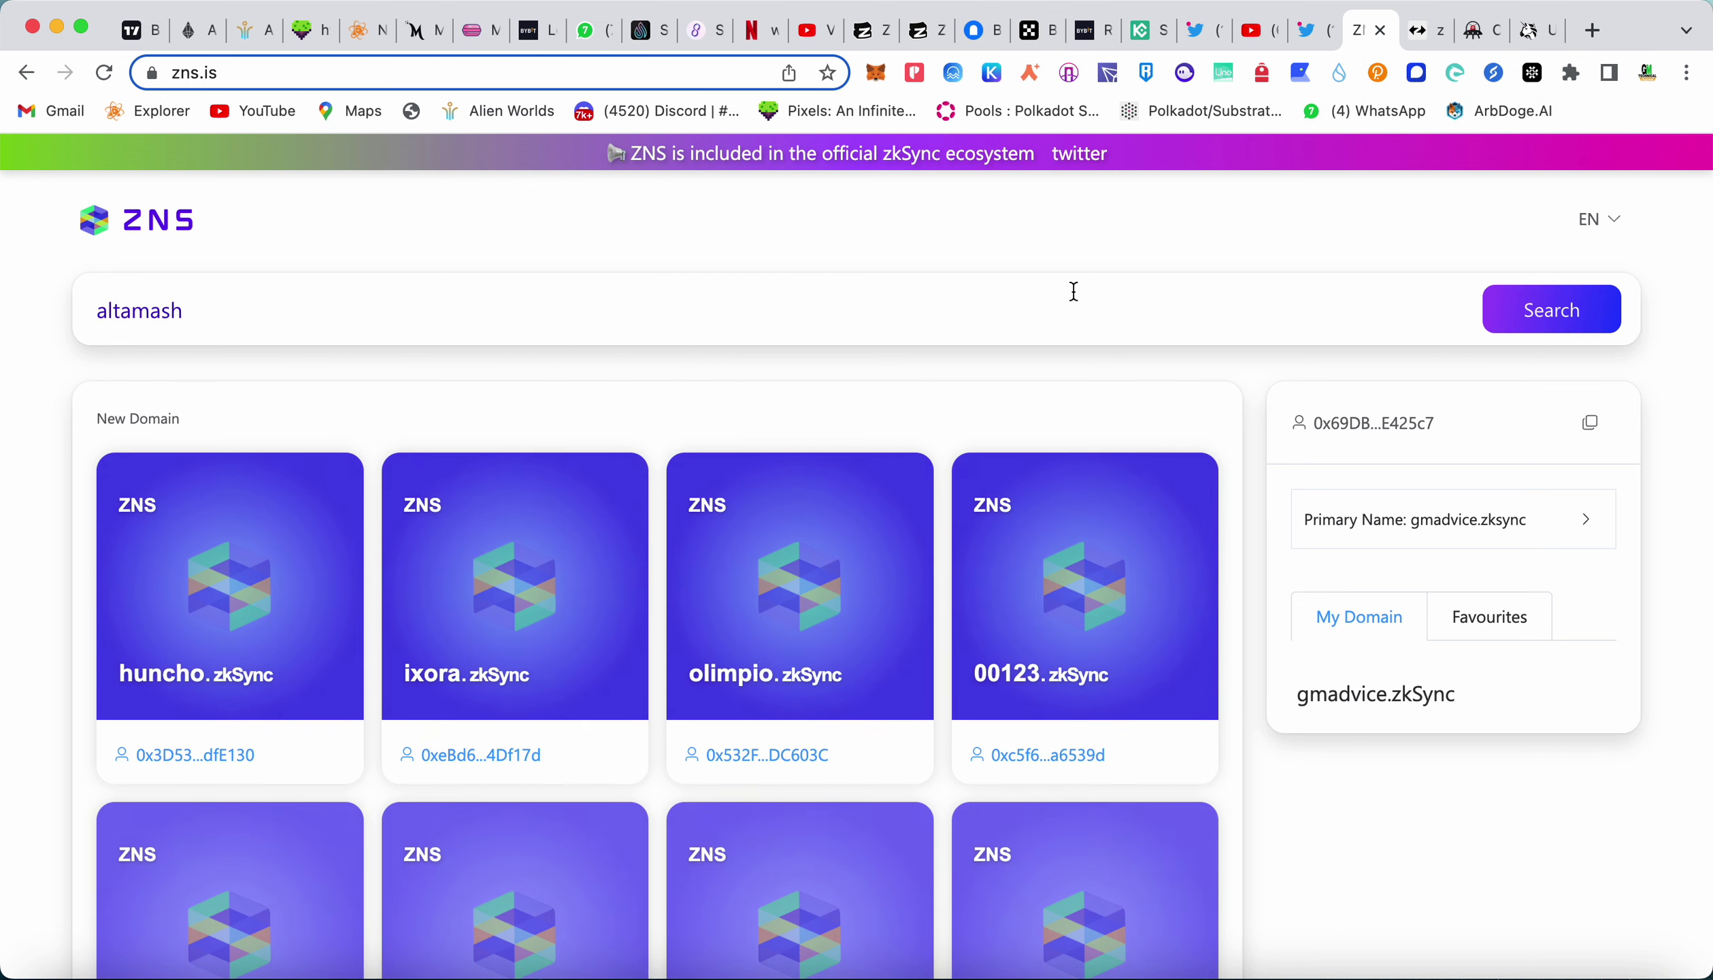
click(1512, 322)
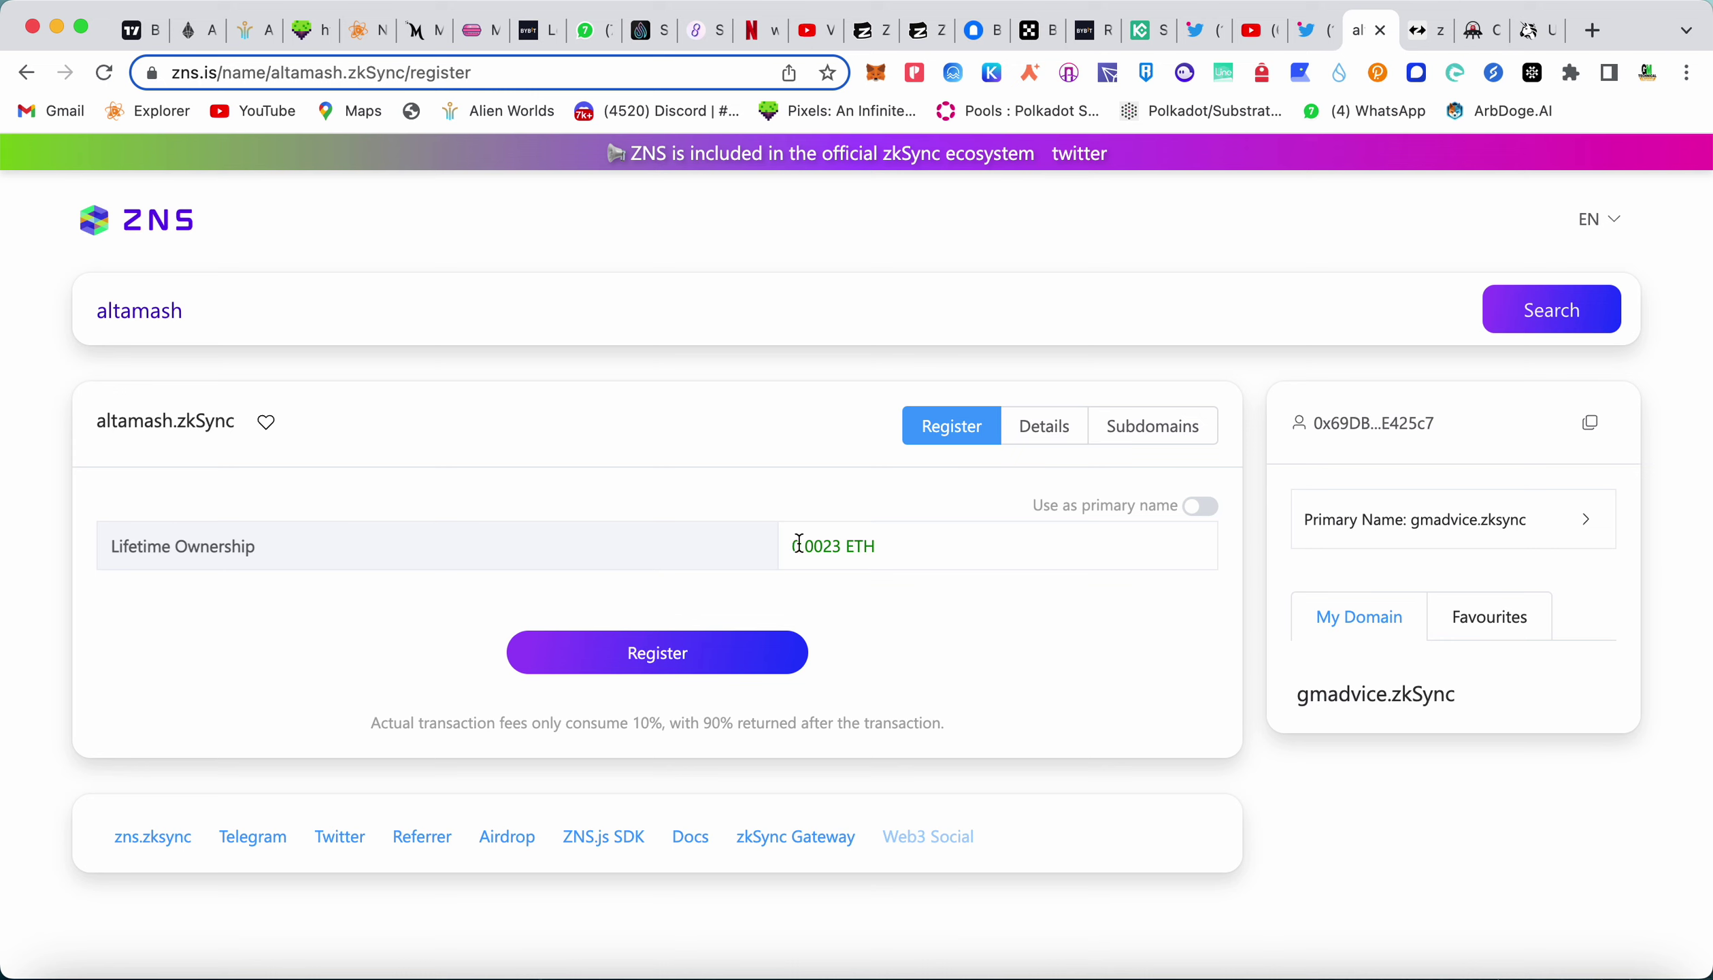
Check the lifetime ownership price and try out the option to use the domain as primary name.
drag(792, 545, 880, 551)
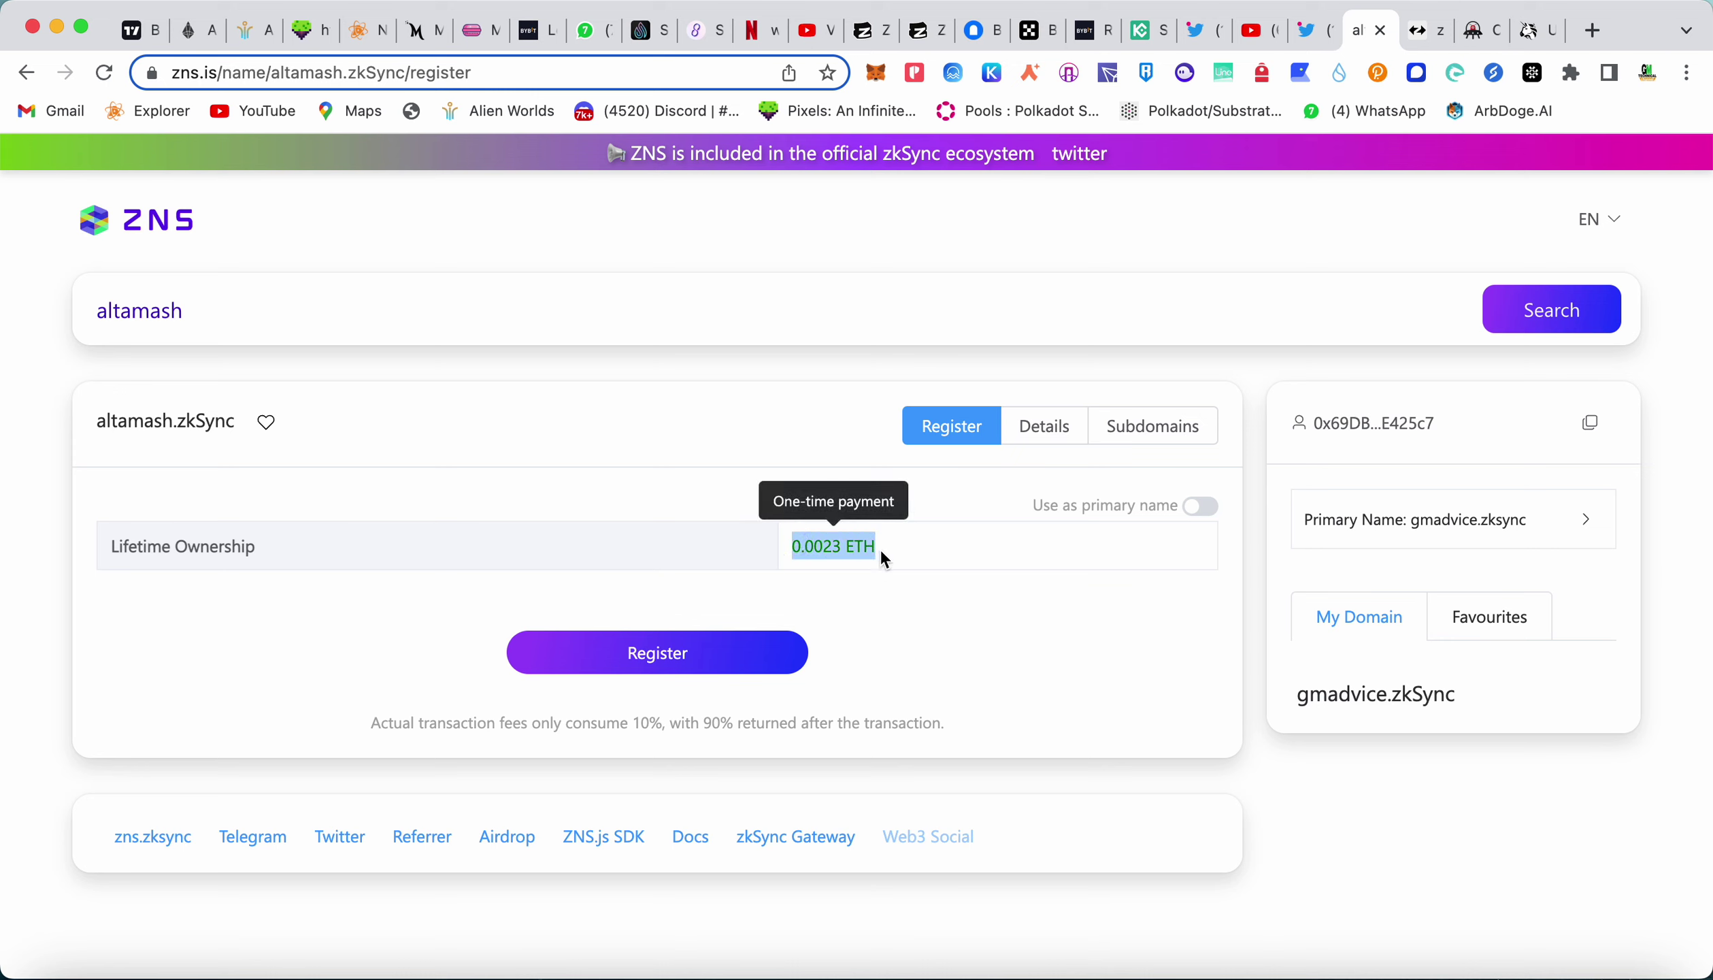
click(880, 553)
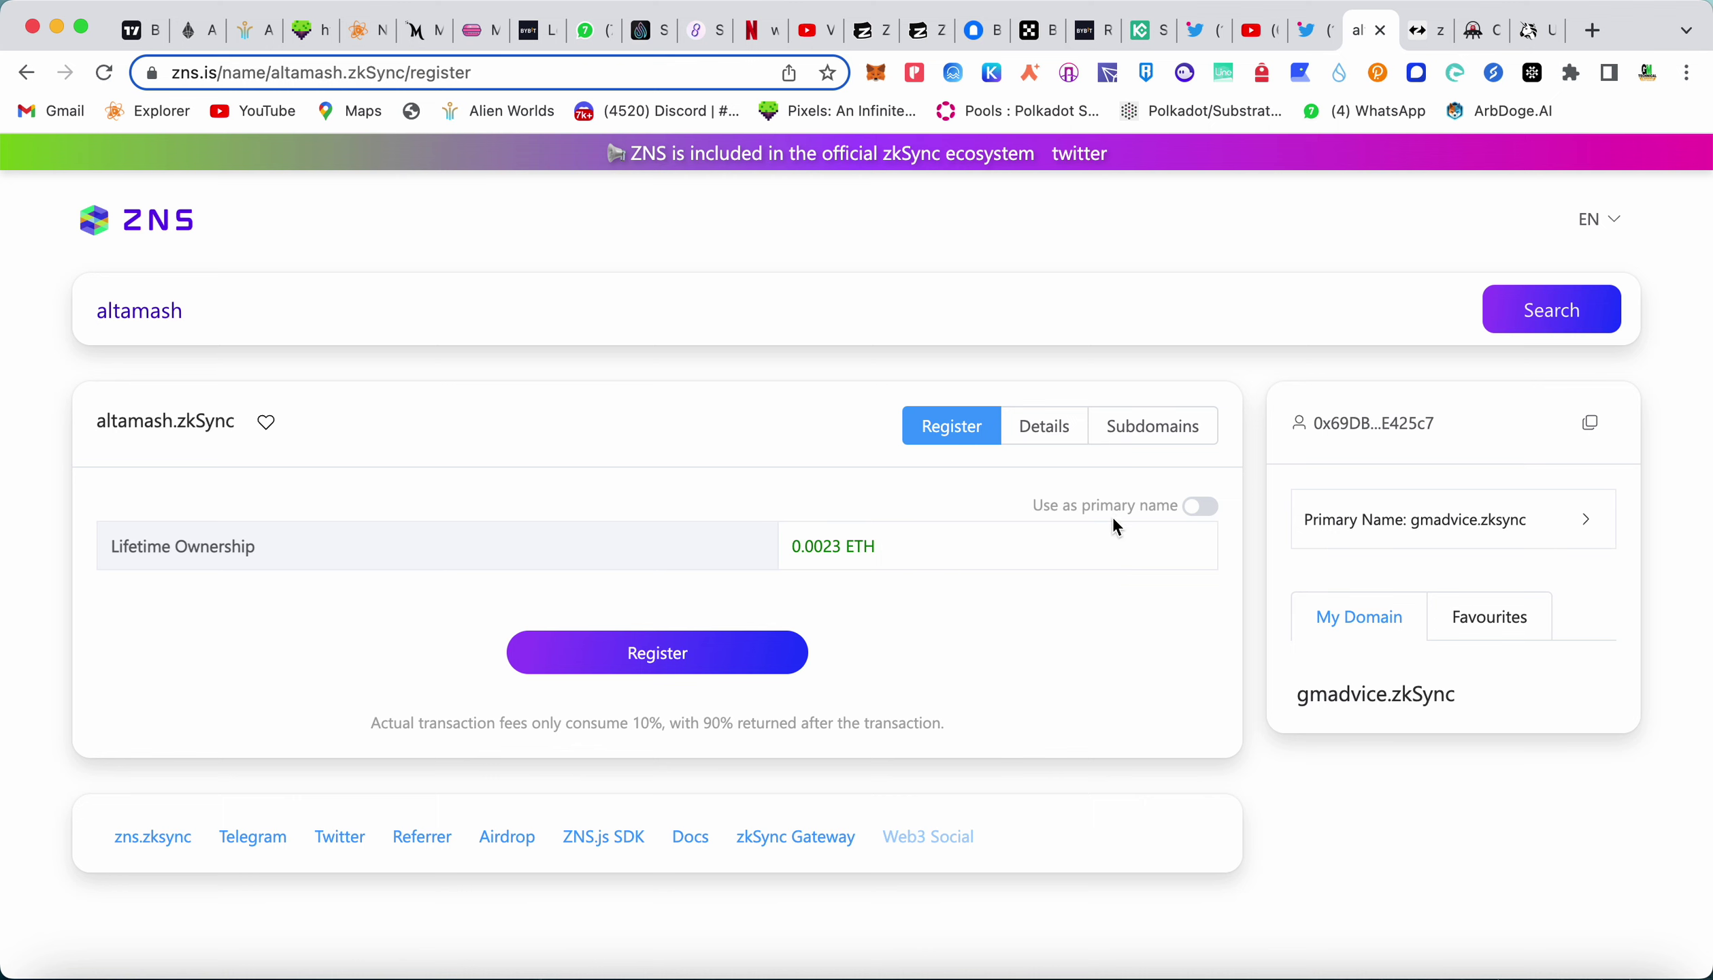
mouse_move(1198, 517)
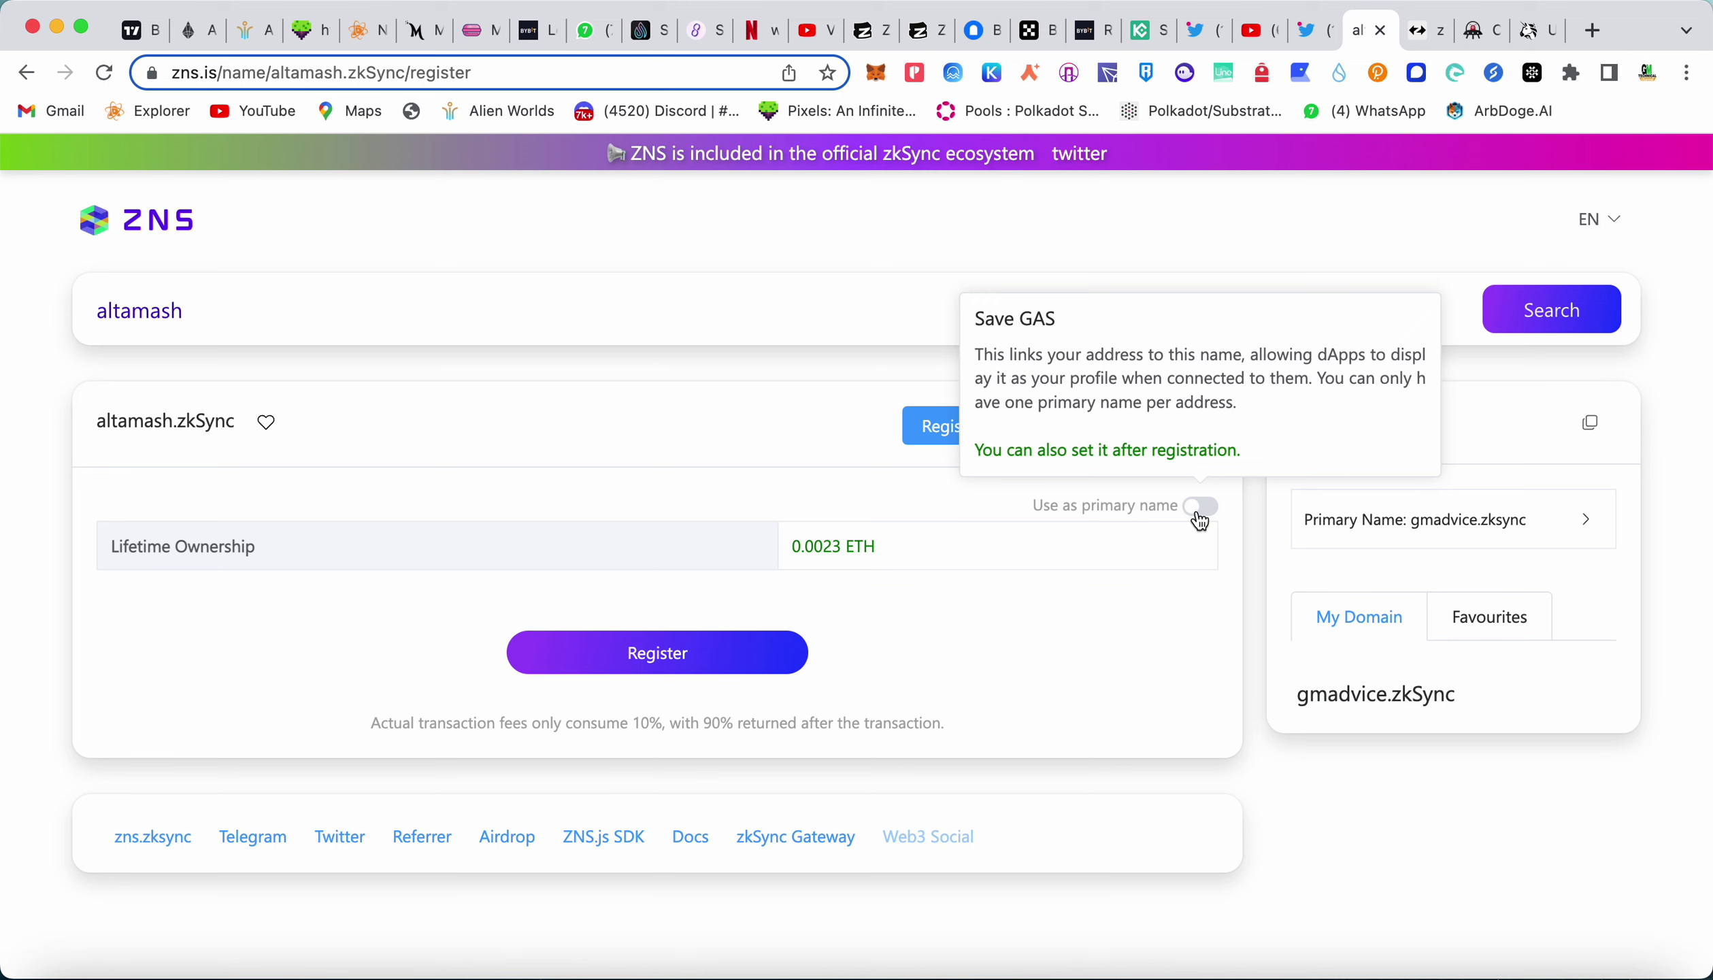
click(1198, 516)
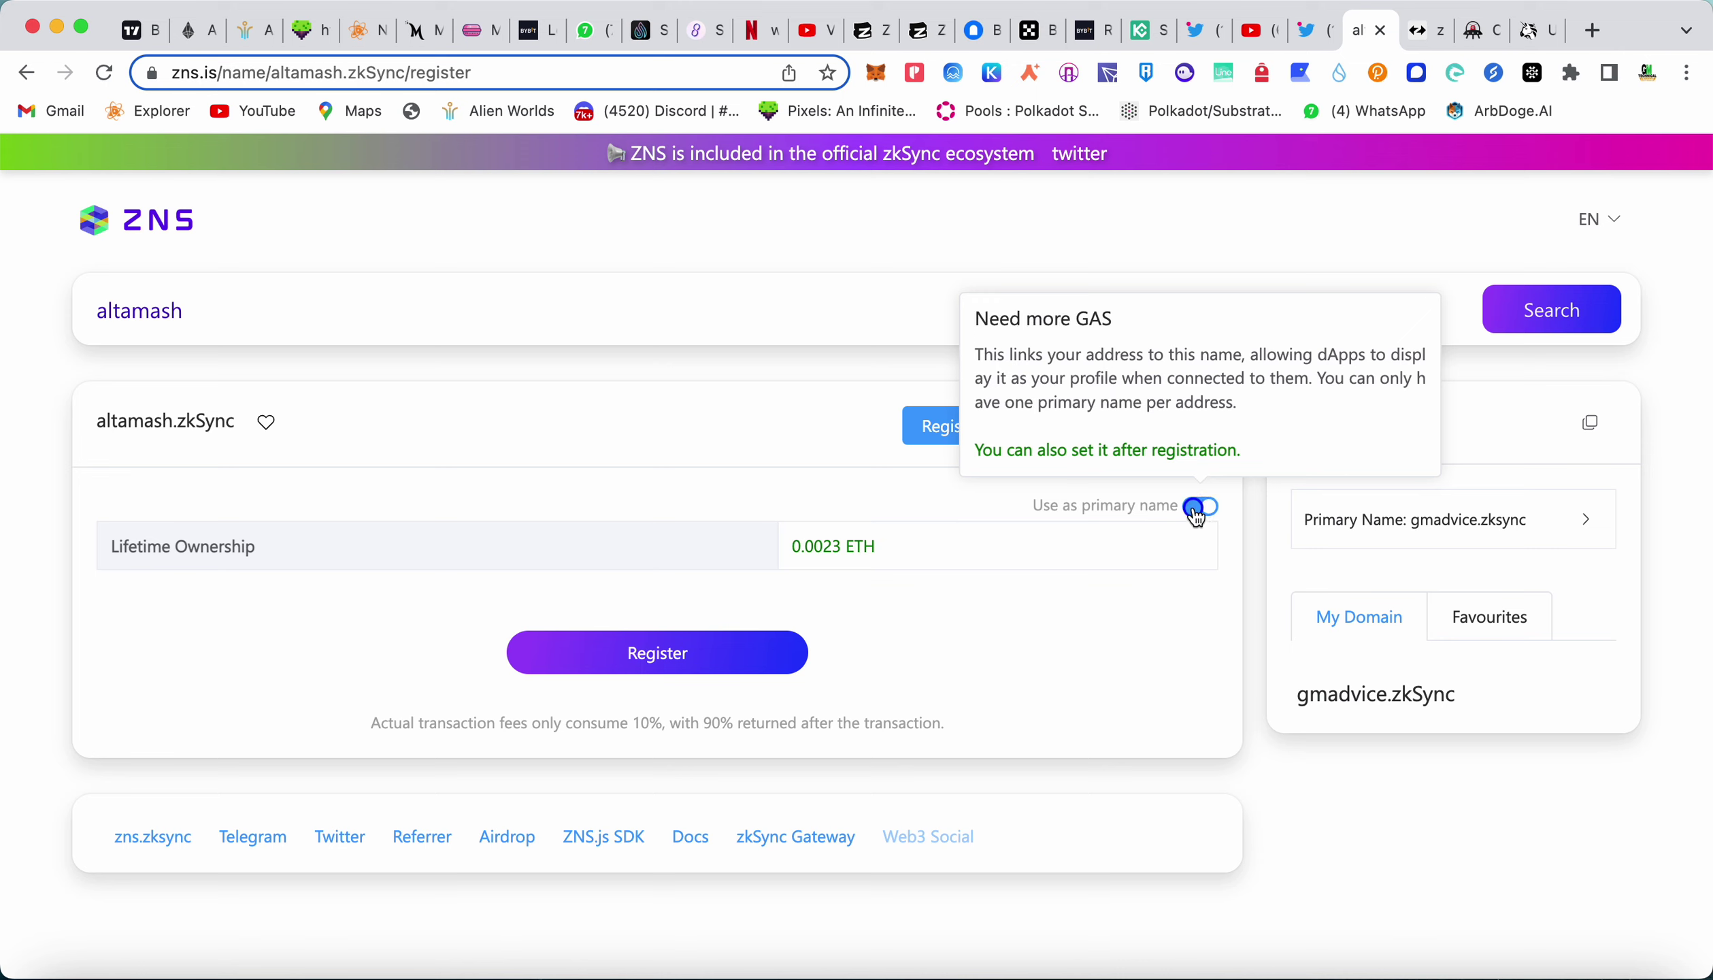
click(1197, 507)
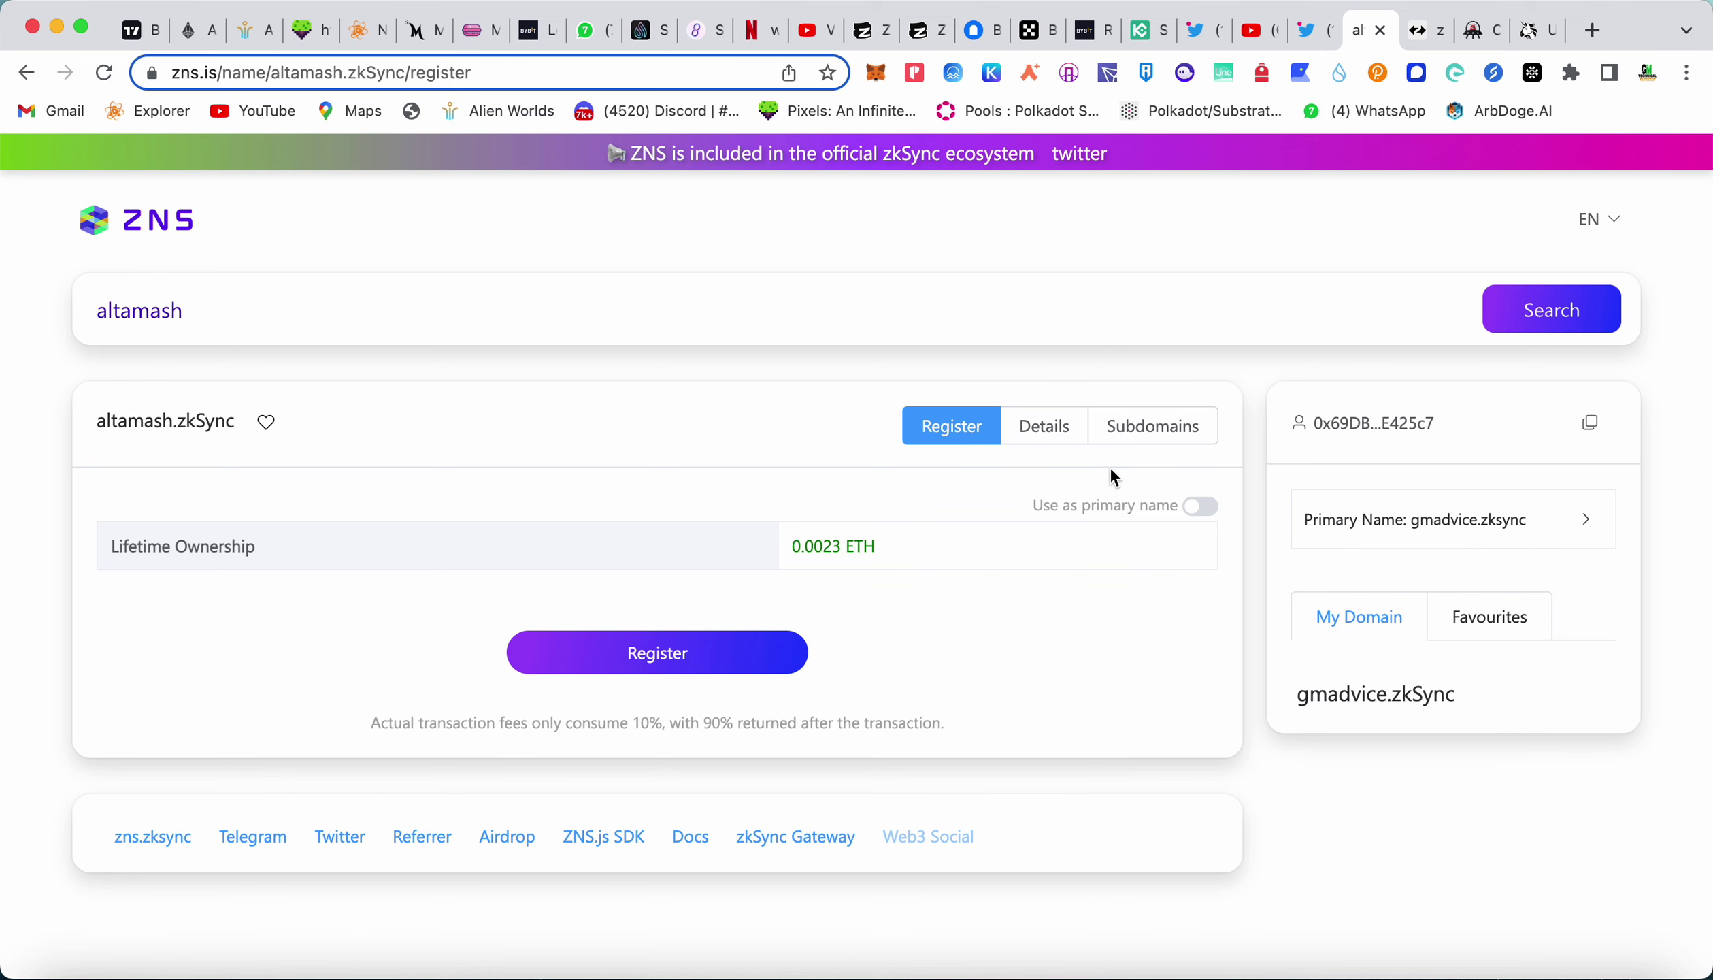
Examine the searched domain's details, including its addresses, text records and web3 features, and check its subdomains.
click(1048, 426)
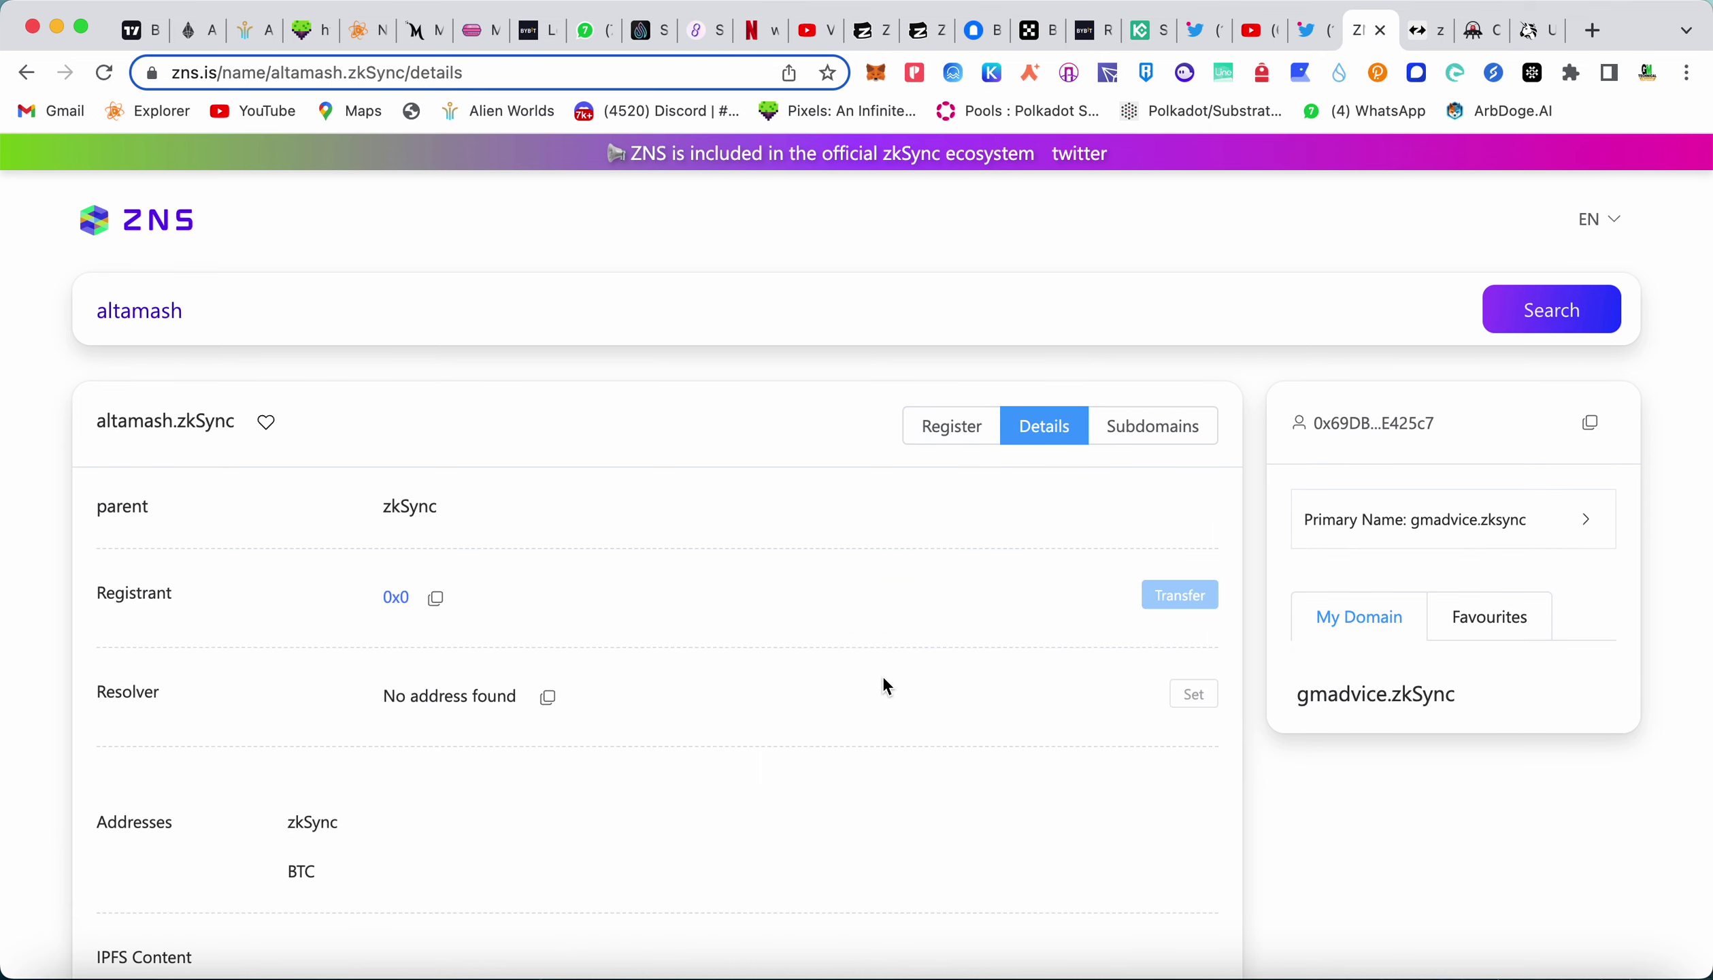
scroll(883, 676, down, 4)
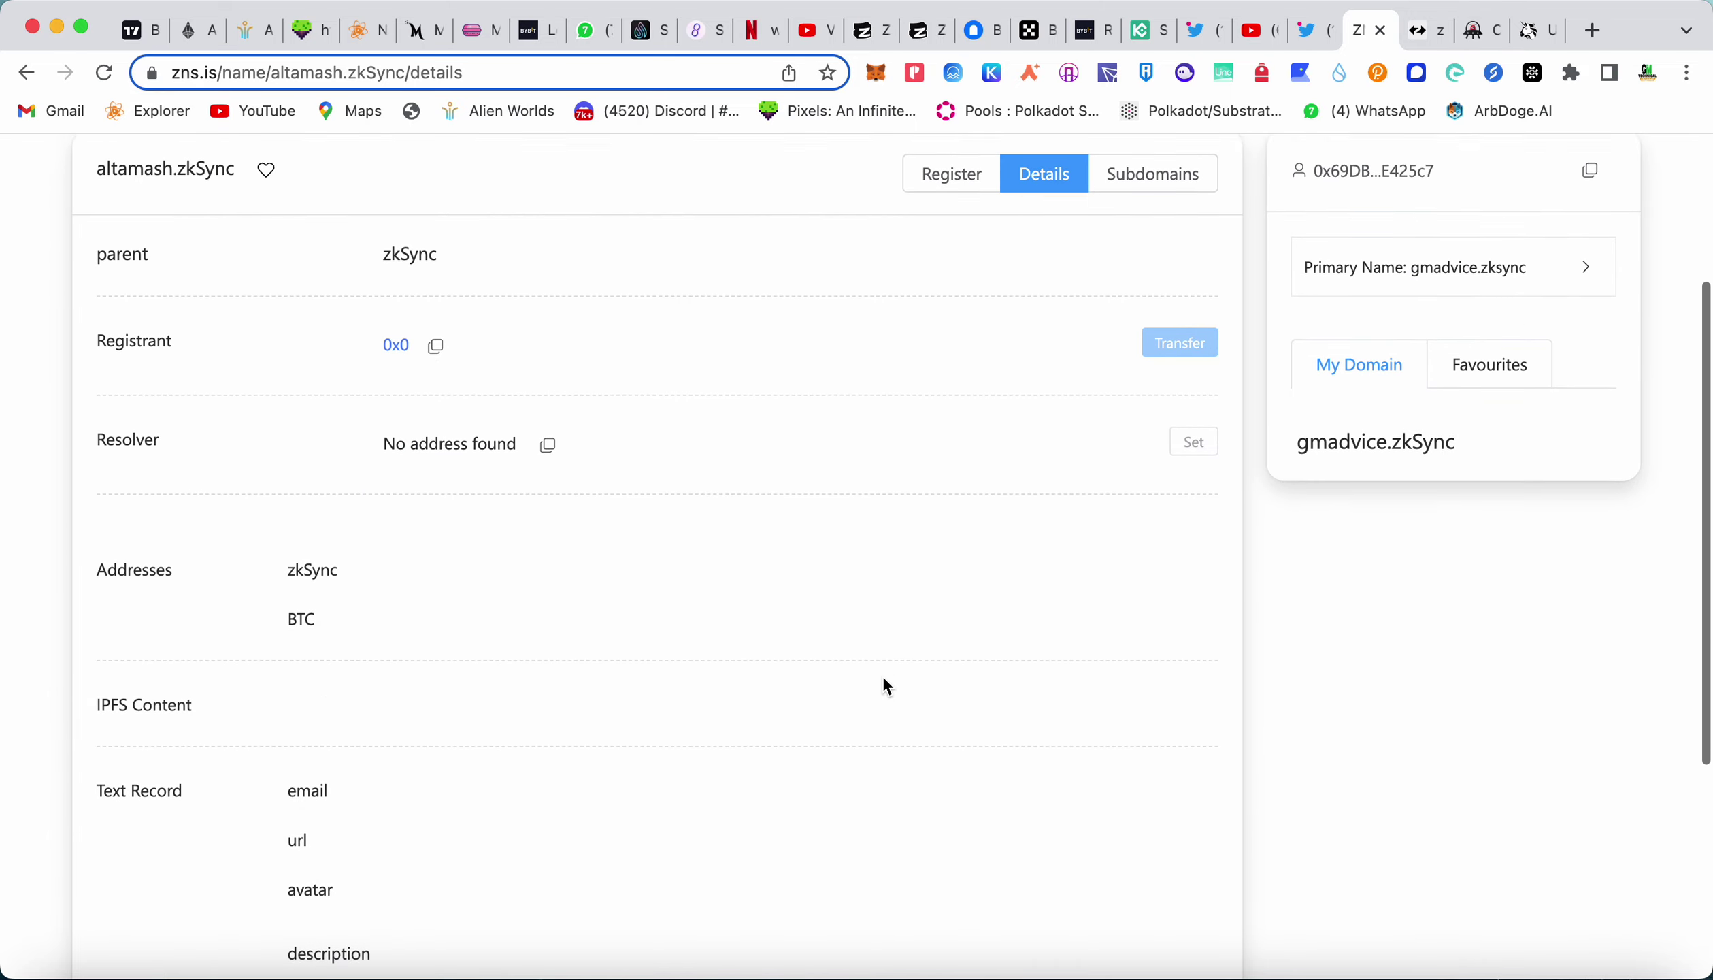
scroll(883, 677, down, 4)
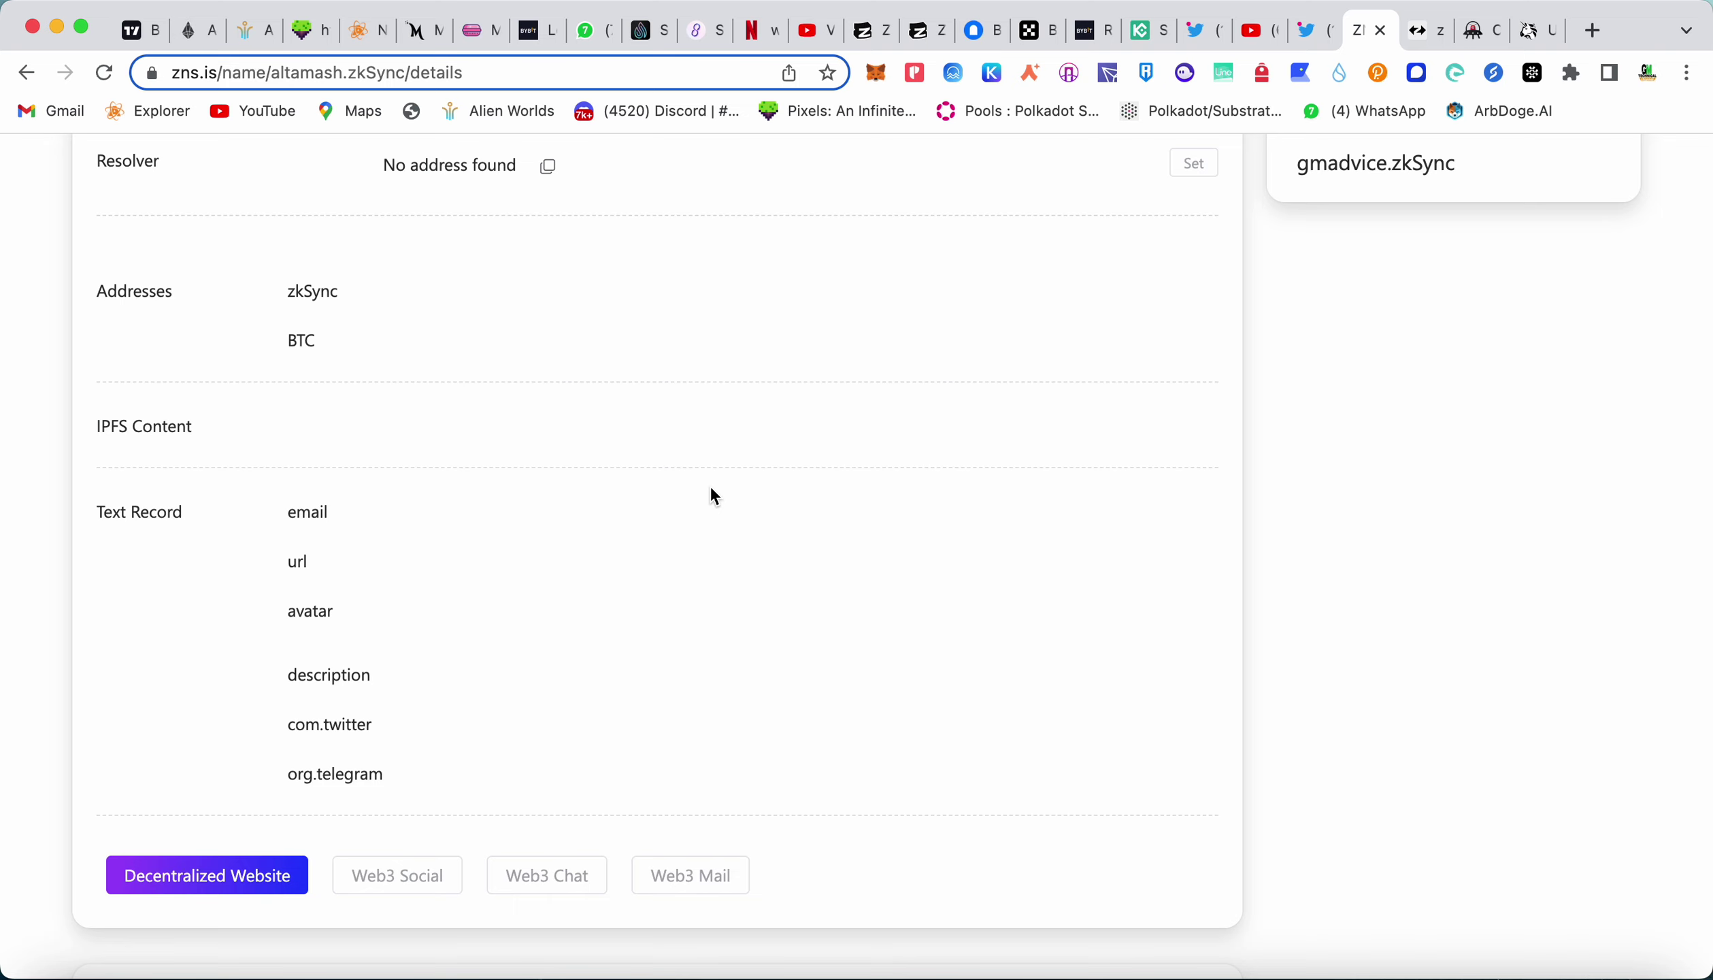
scroll(703, 585, up, 2)
scroll(703, 586, down, 3)
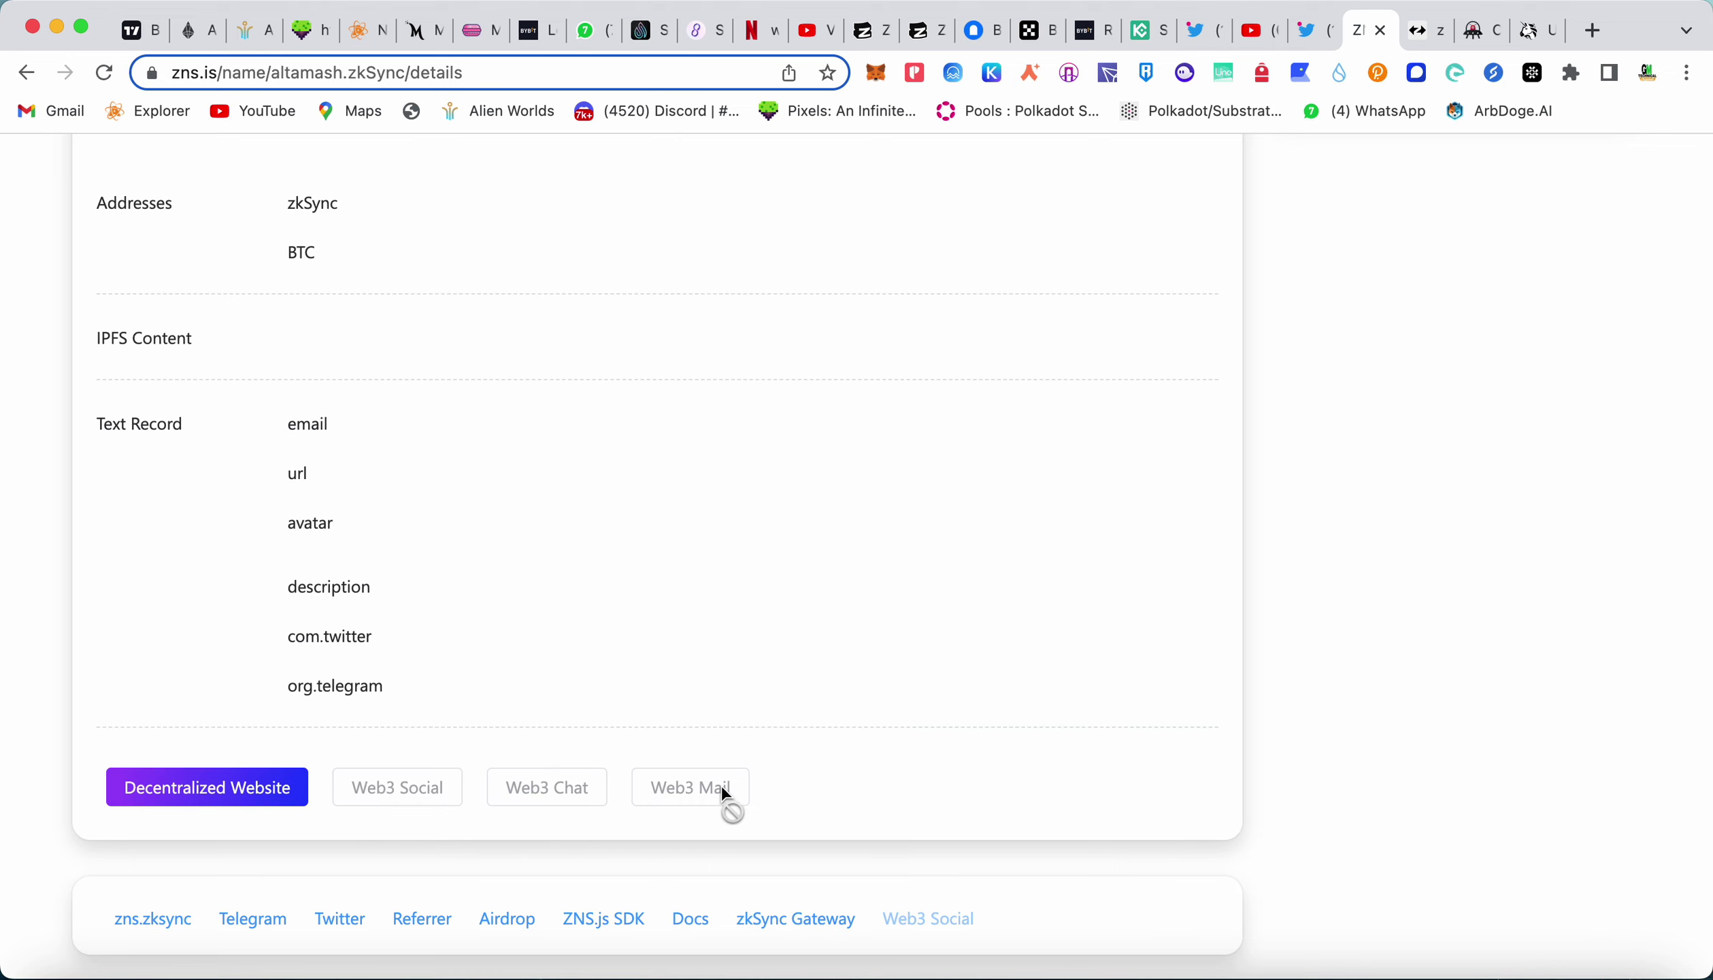
scroll(718, 781, up, 9)
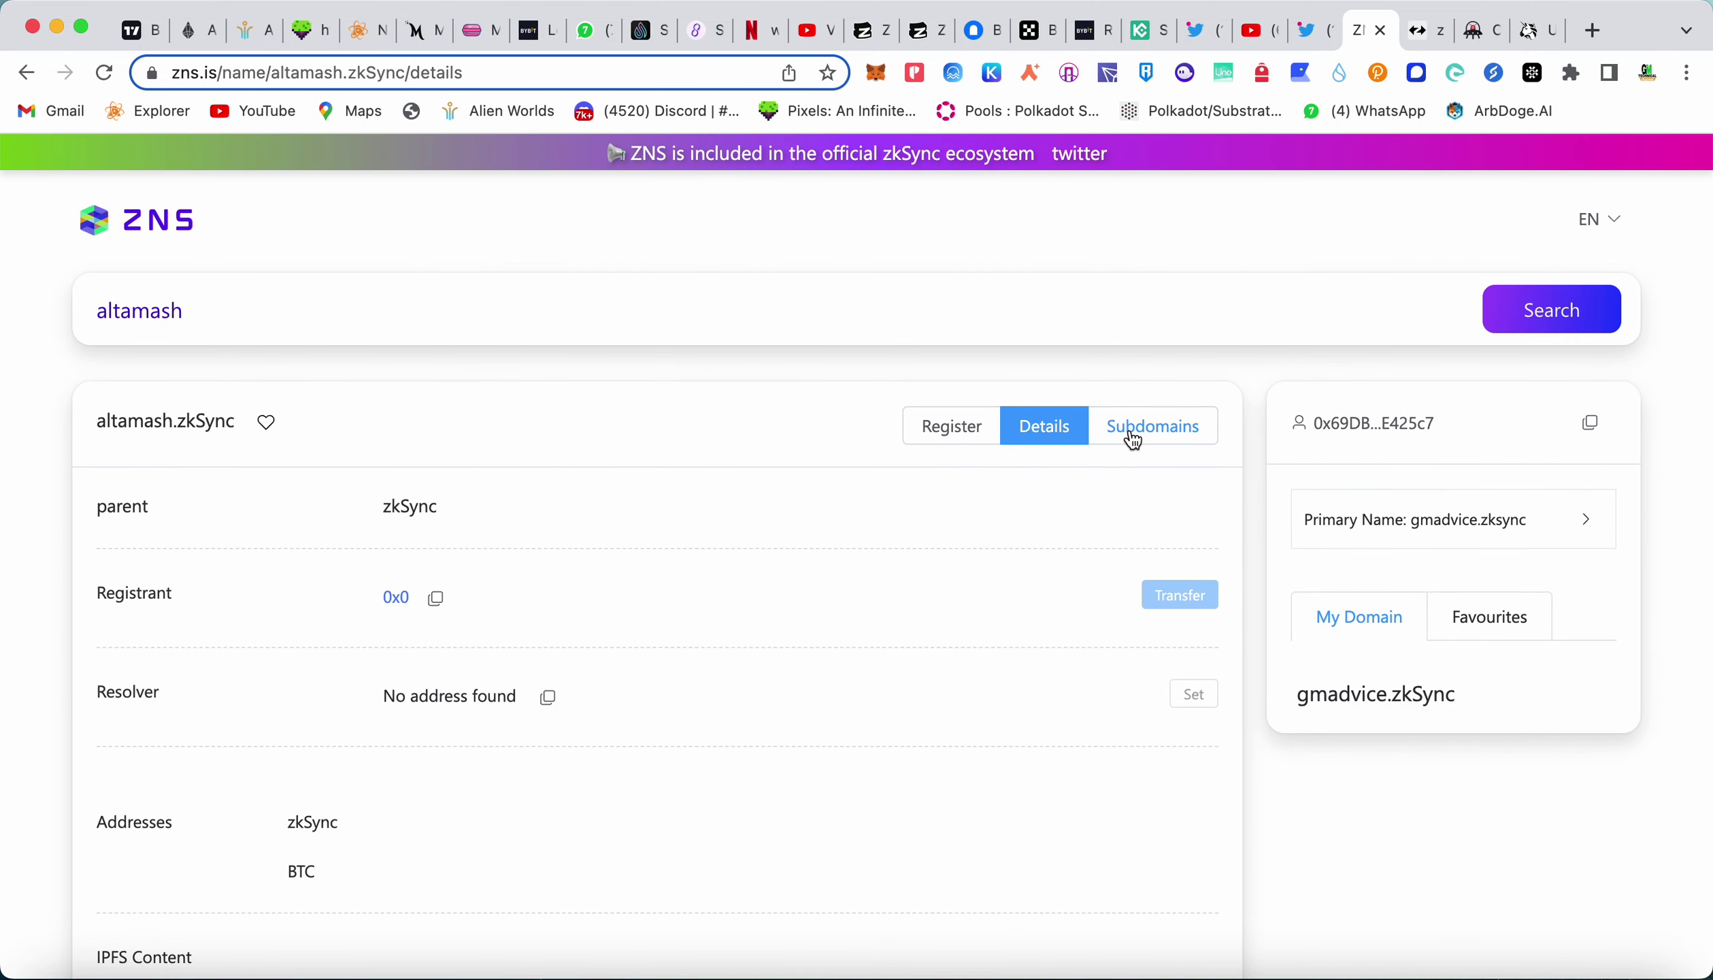
click(1132, 435)
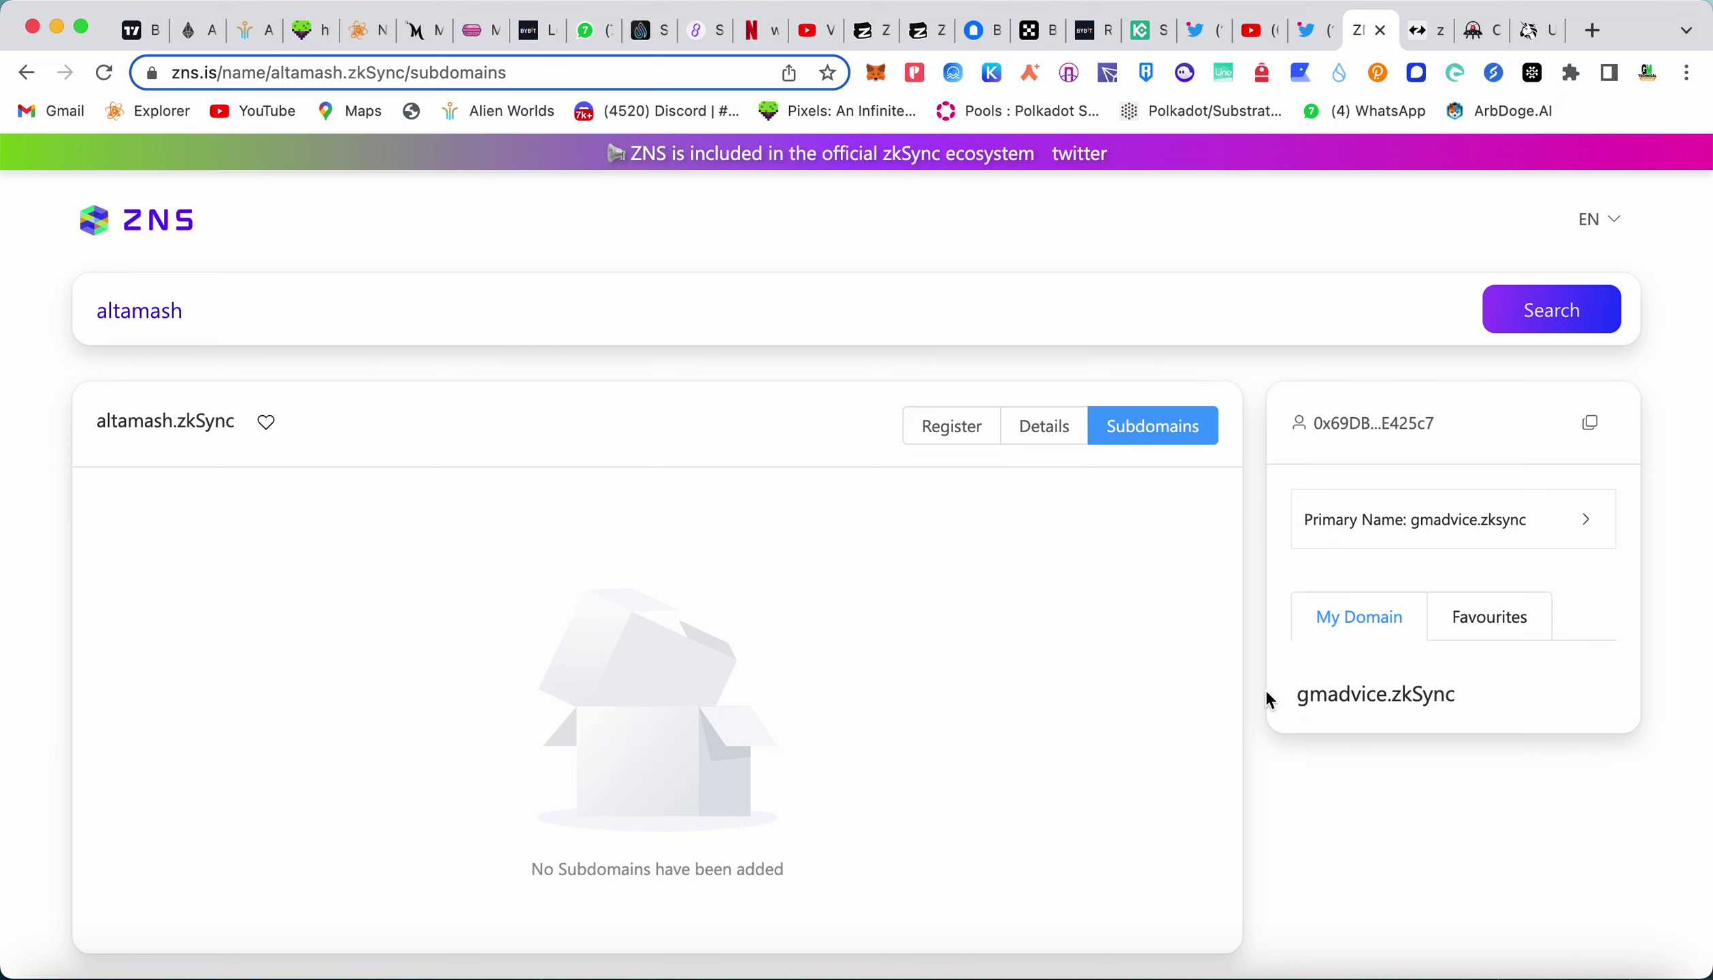
Open the owned domain gmadvice.zkSync and examine its registrant, resolver, addresses and editable text records.
click(1327, 712)
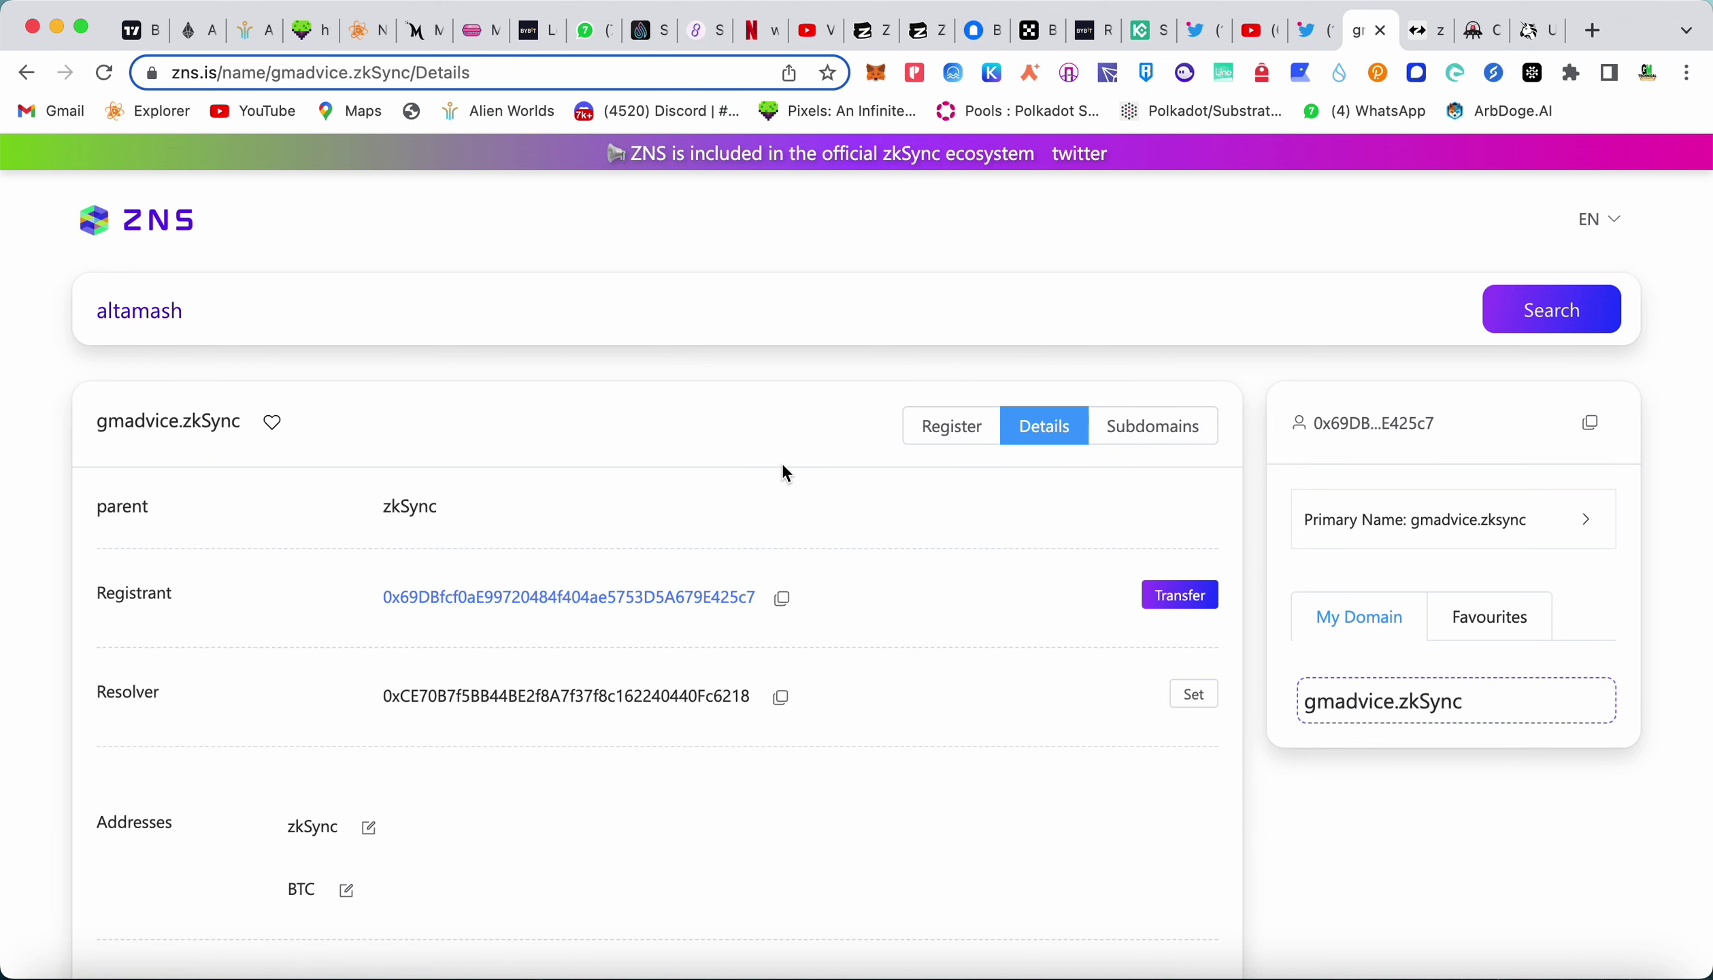
click(1147, 432)
click(1042, 426)
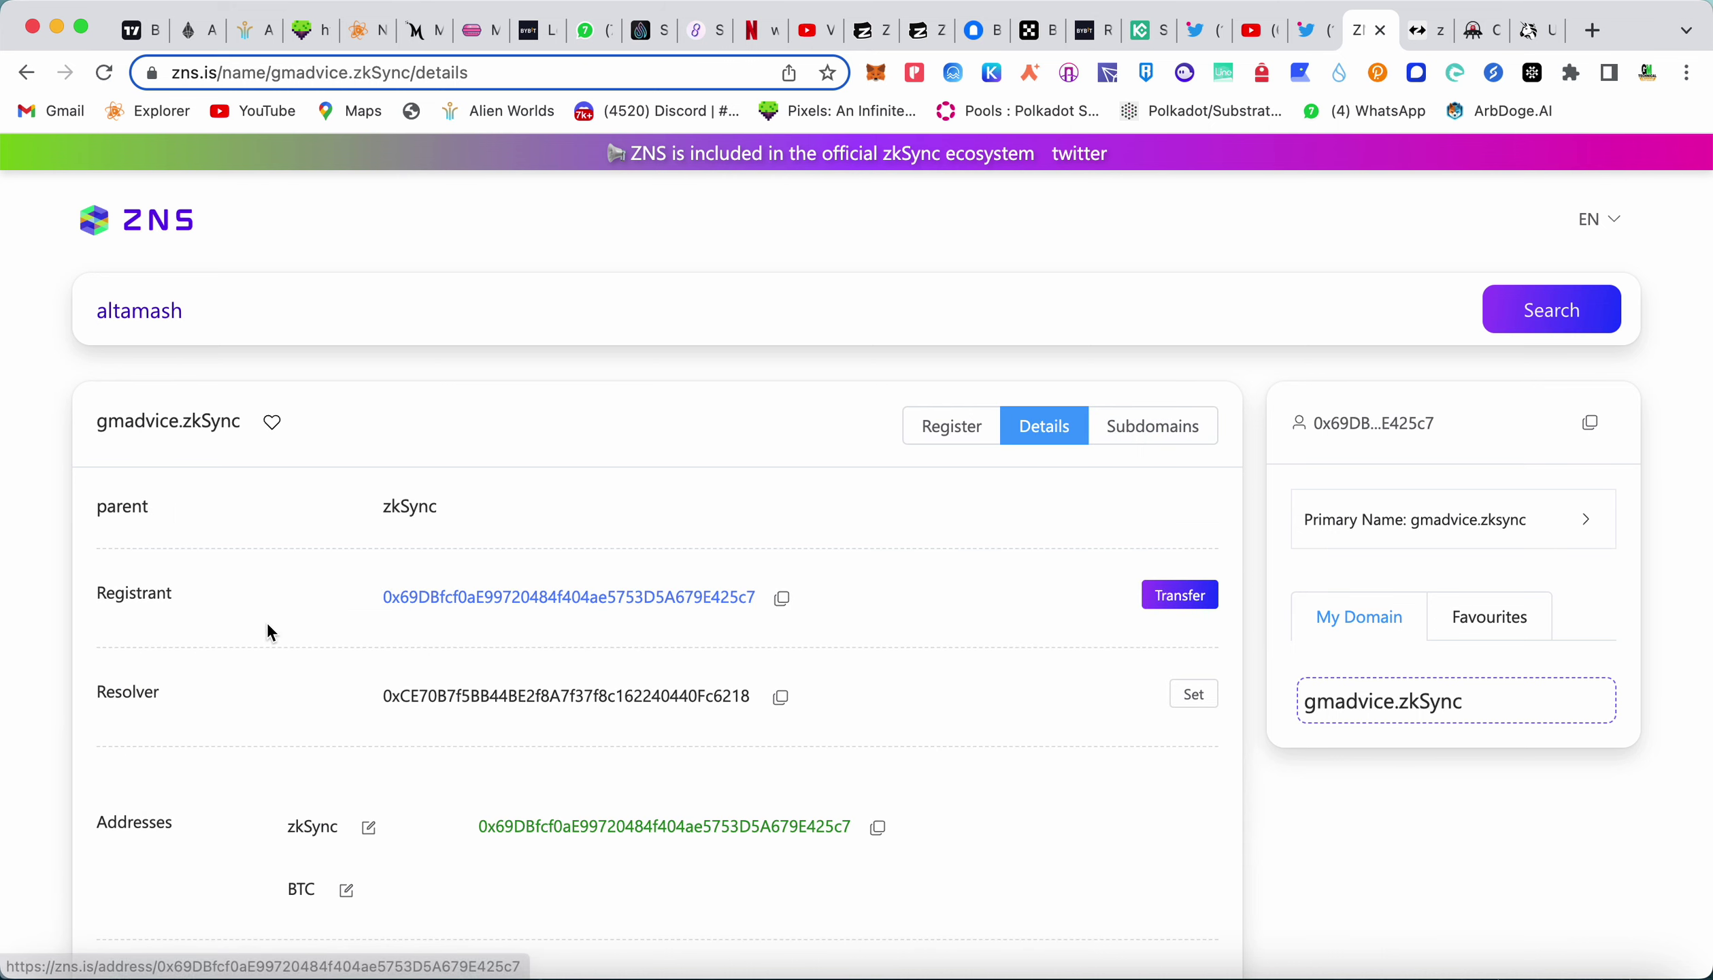
scroll(701, 749, down, 3)
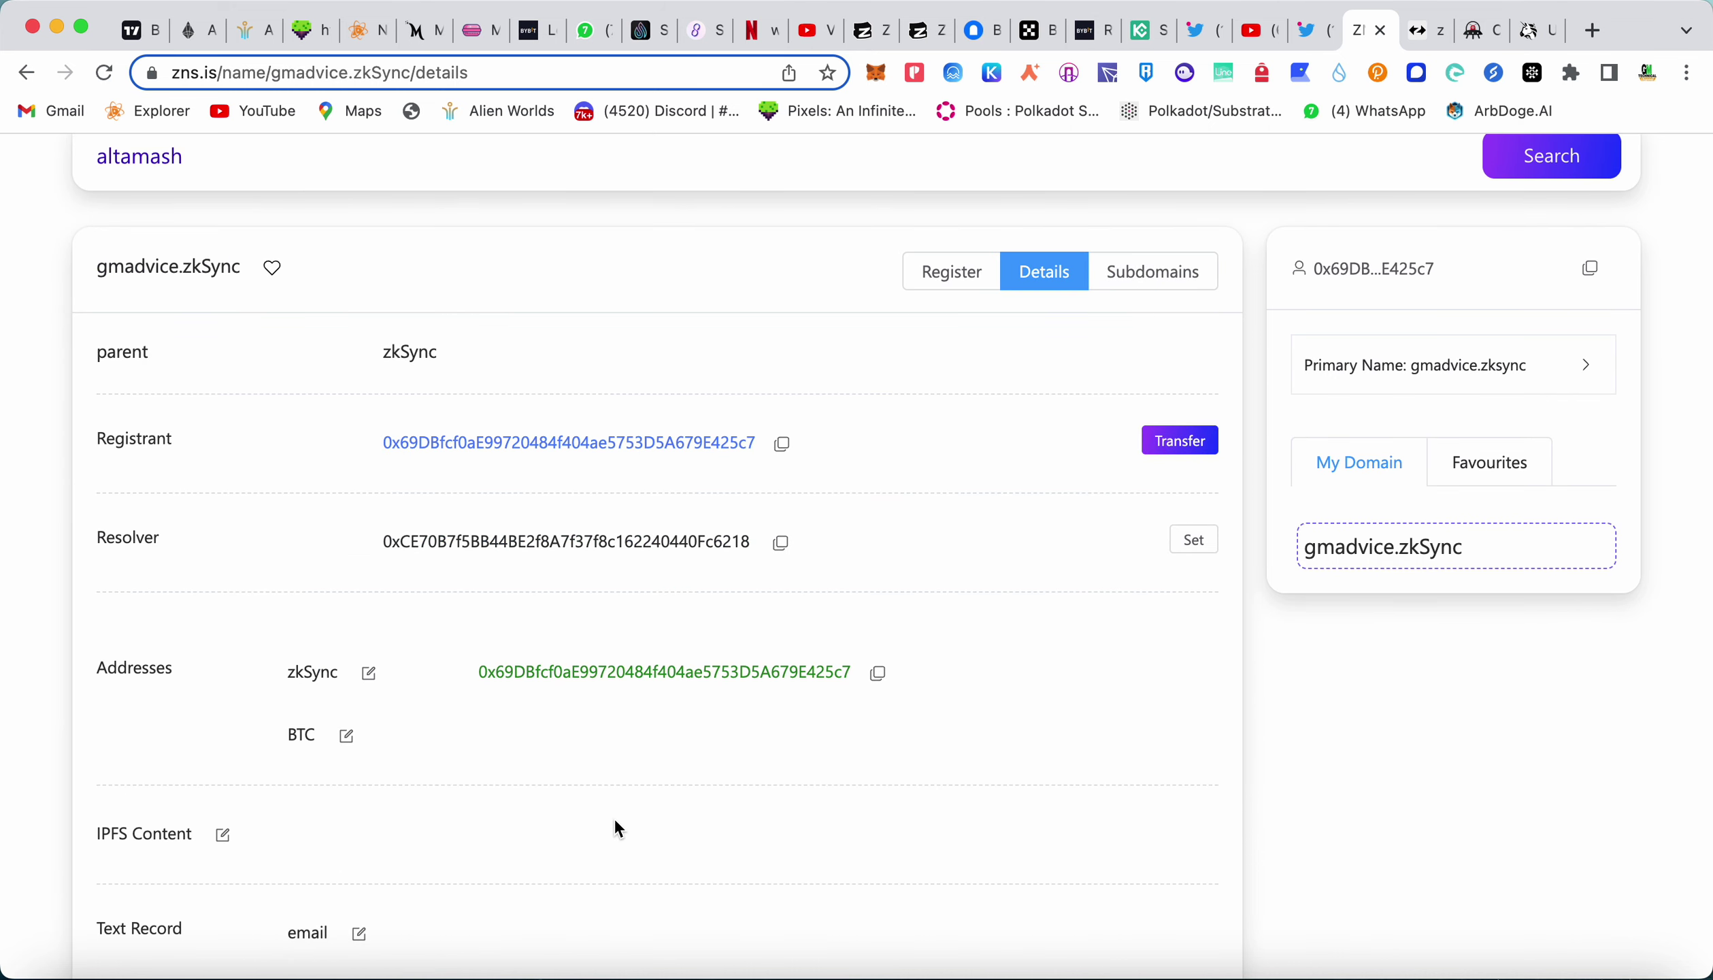
scroll(610, 824, down, 2)
scroll(390, 823, down, 4)
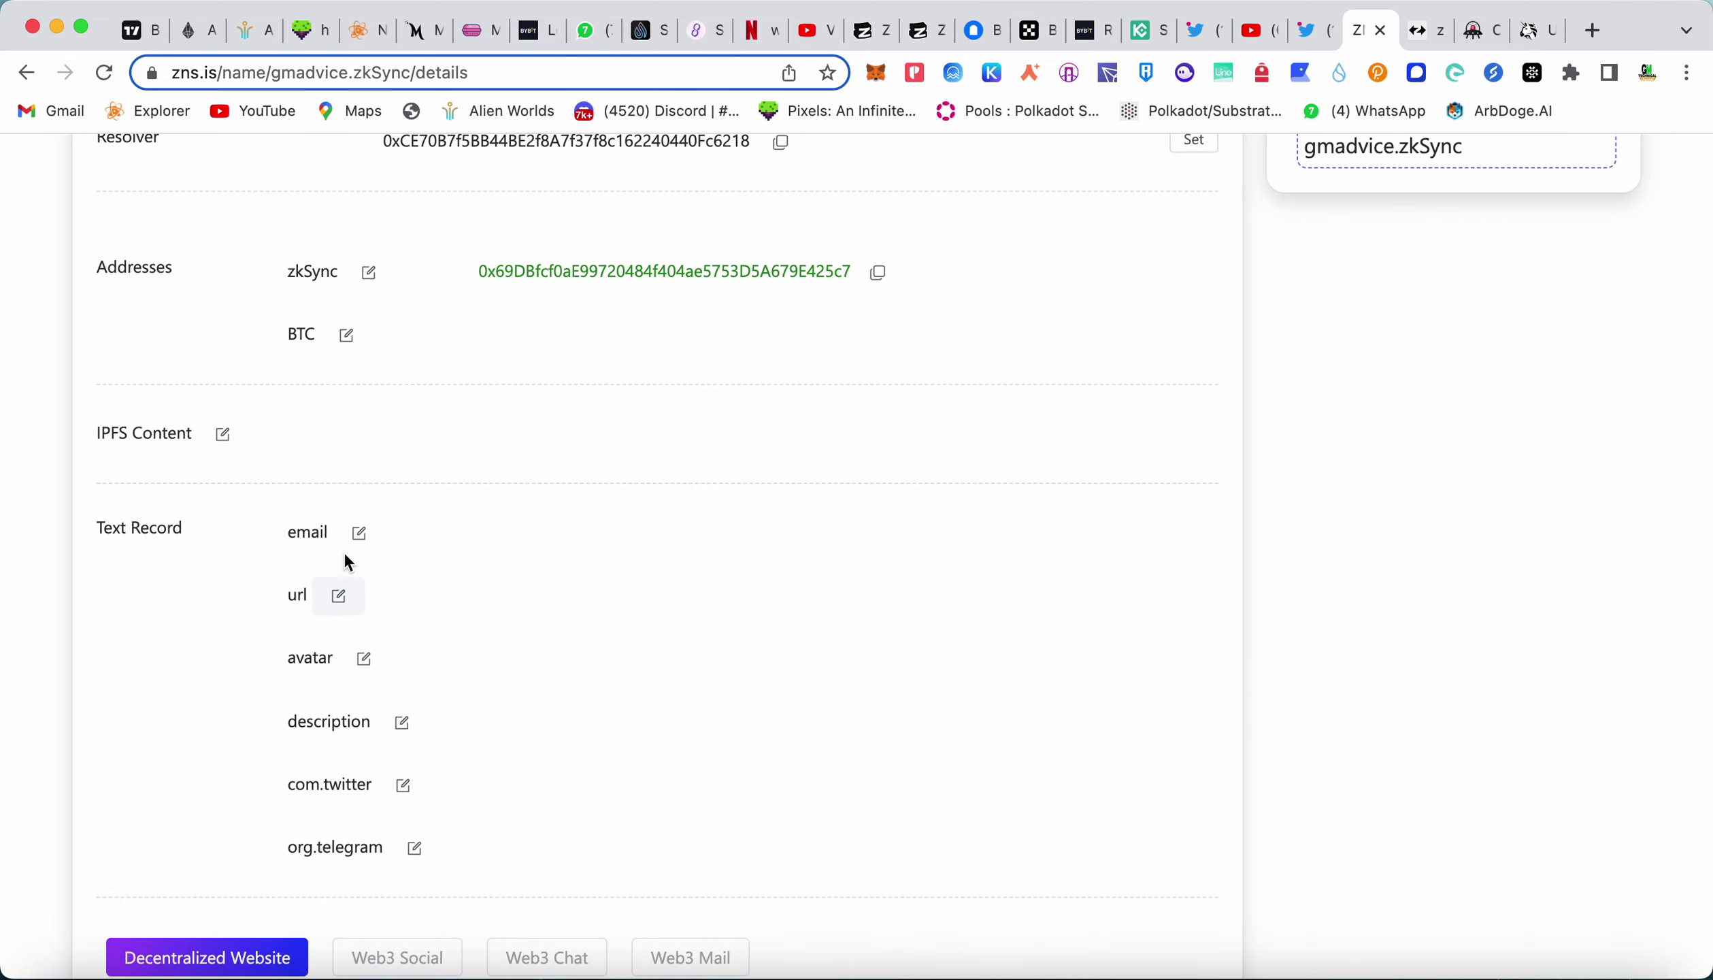
scroll(361, 538, up, 6)
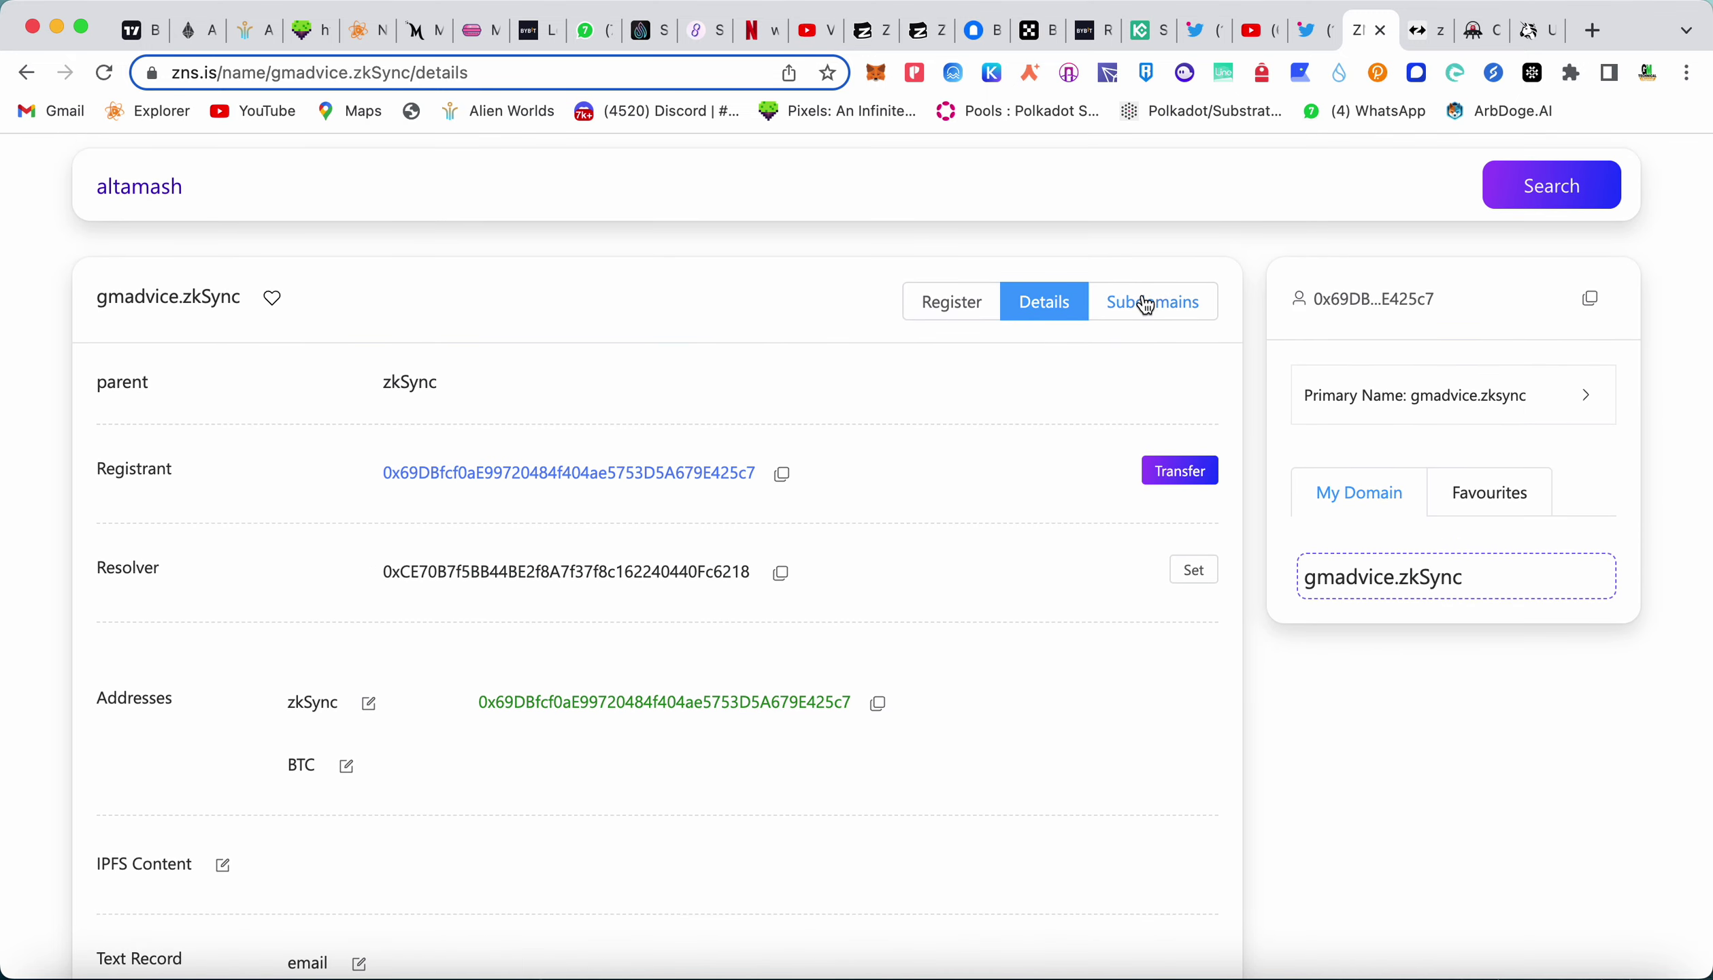
Start a new subdomain of gmadvice.zkSync and enter crypto as its label.
click(1143, 300)
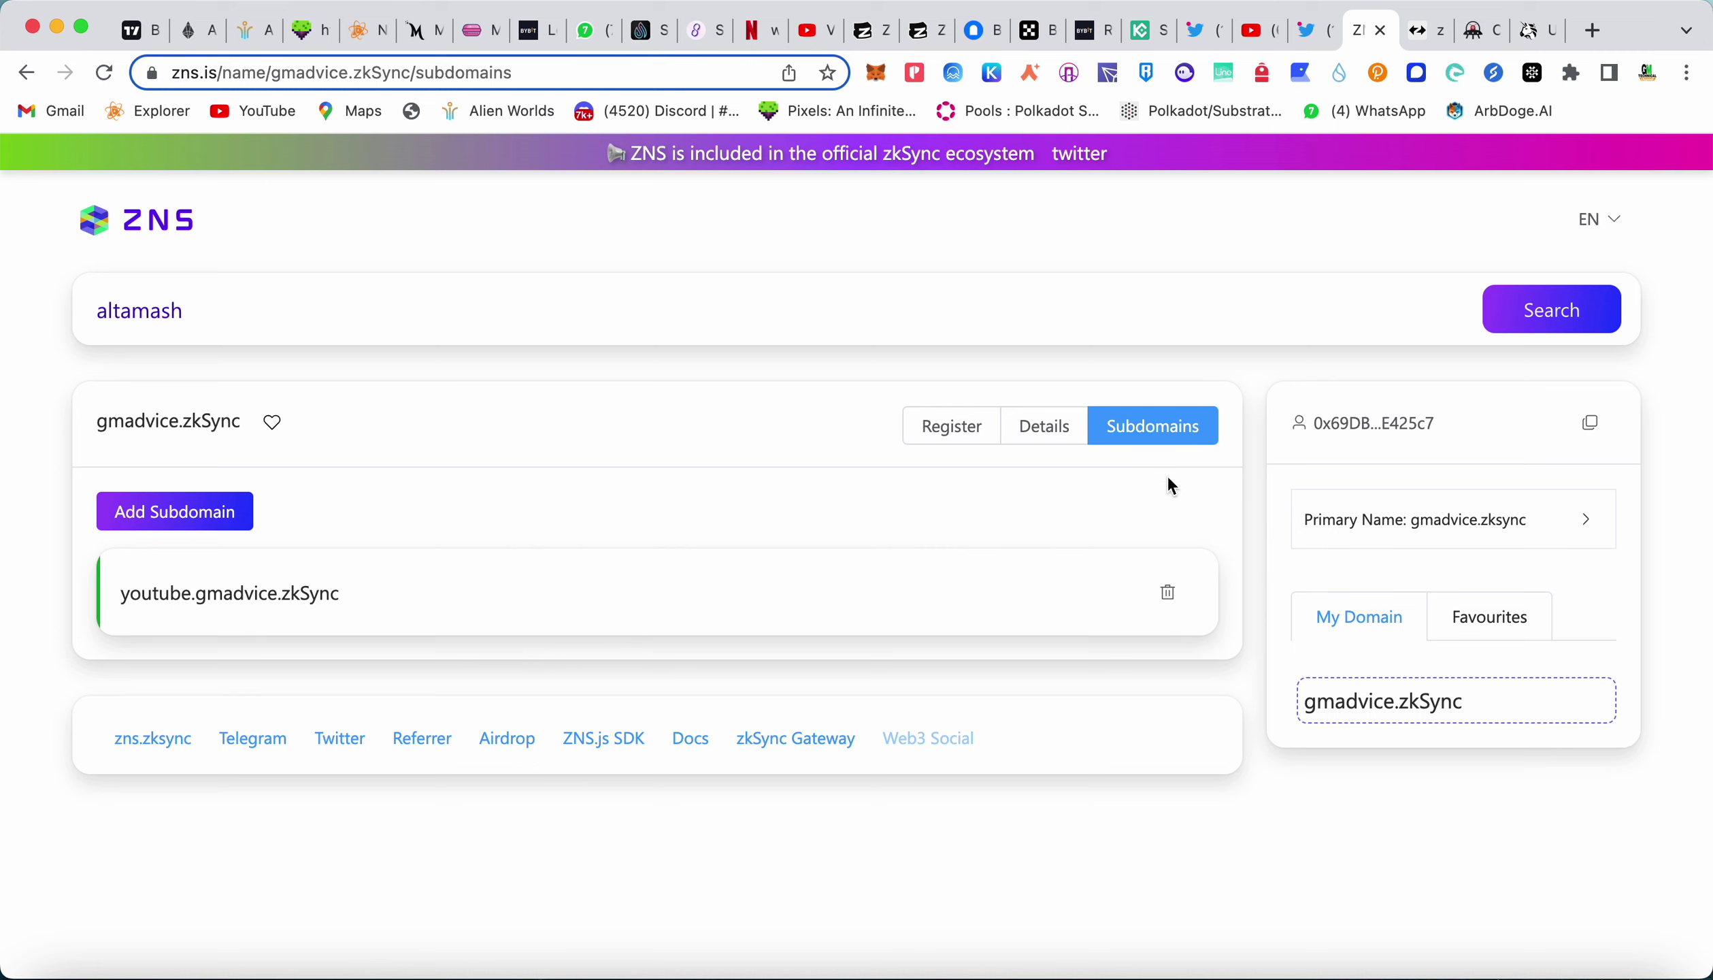
click(174, 512)
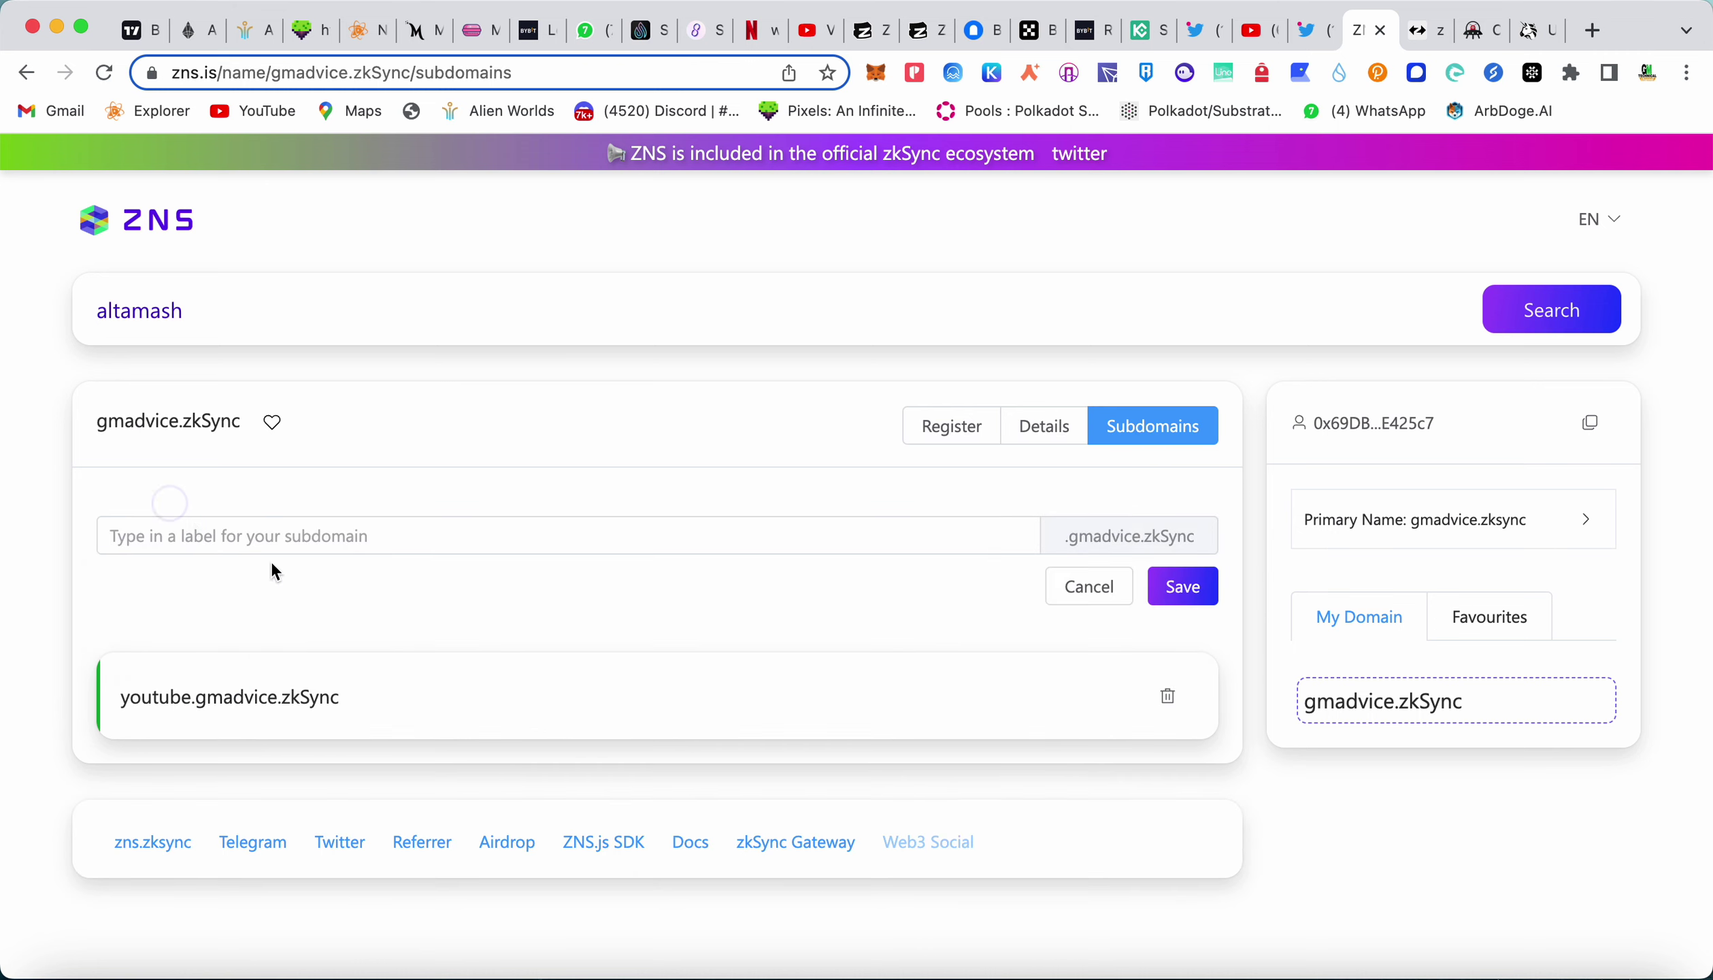
click(415, 524)
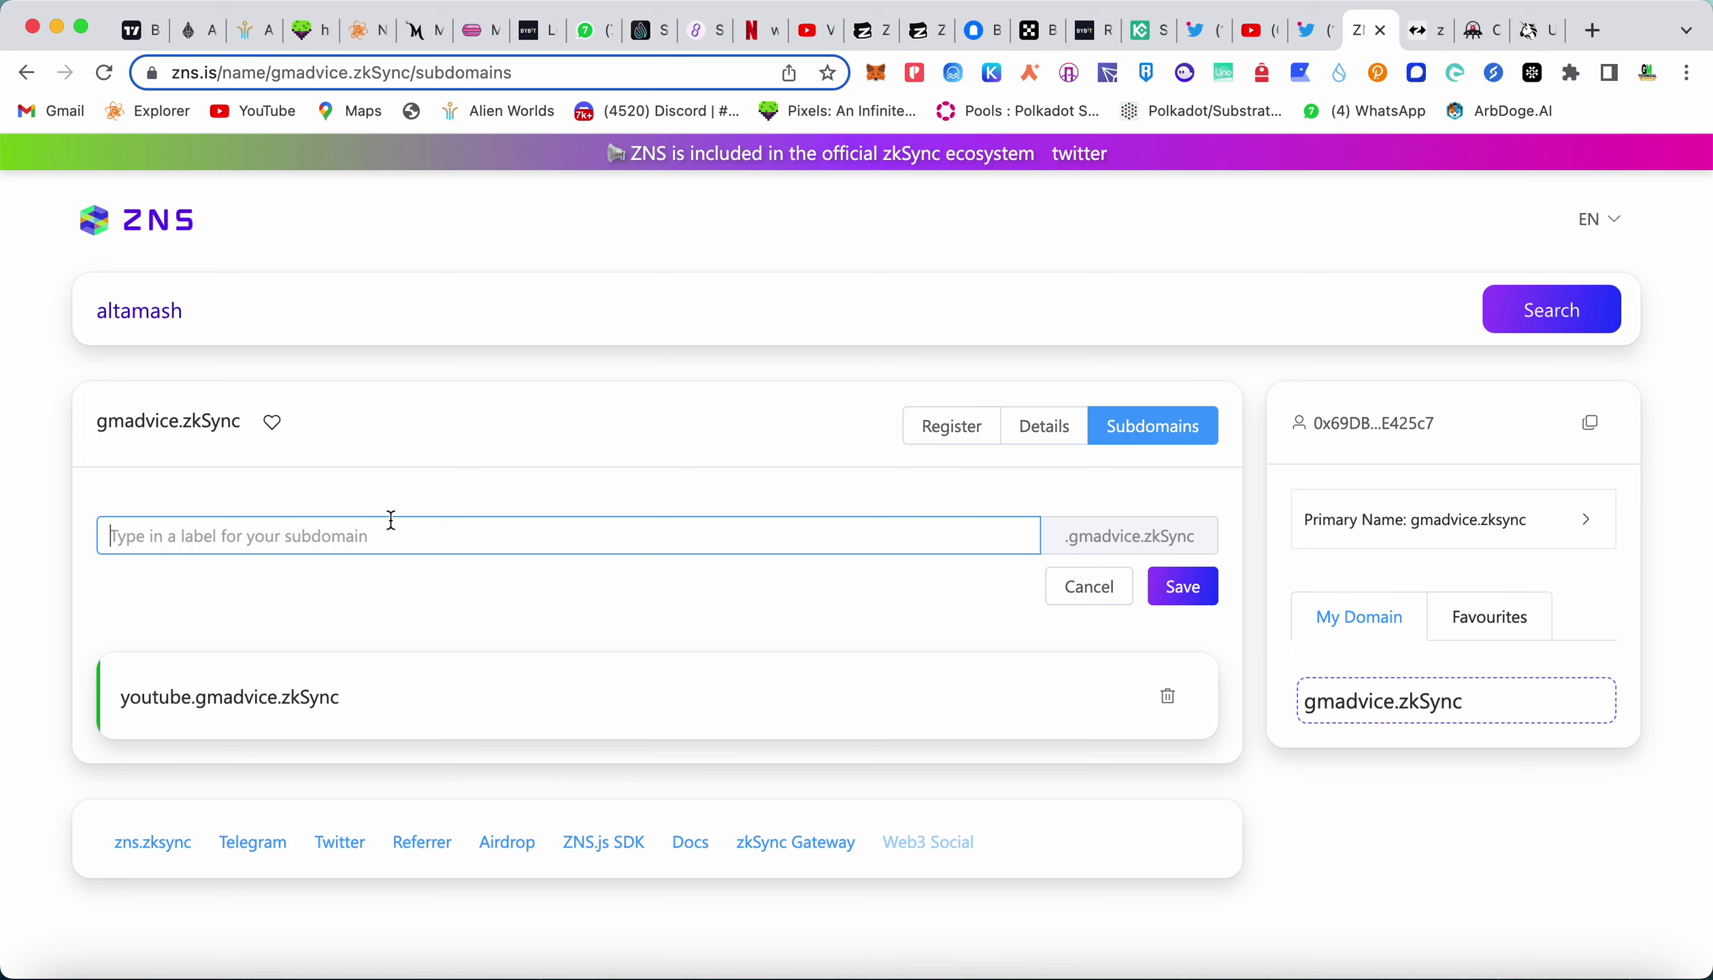
text(crypto)
click(1188, 585)
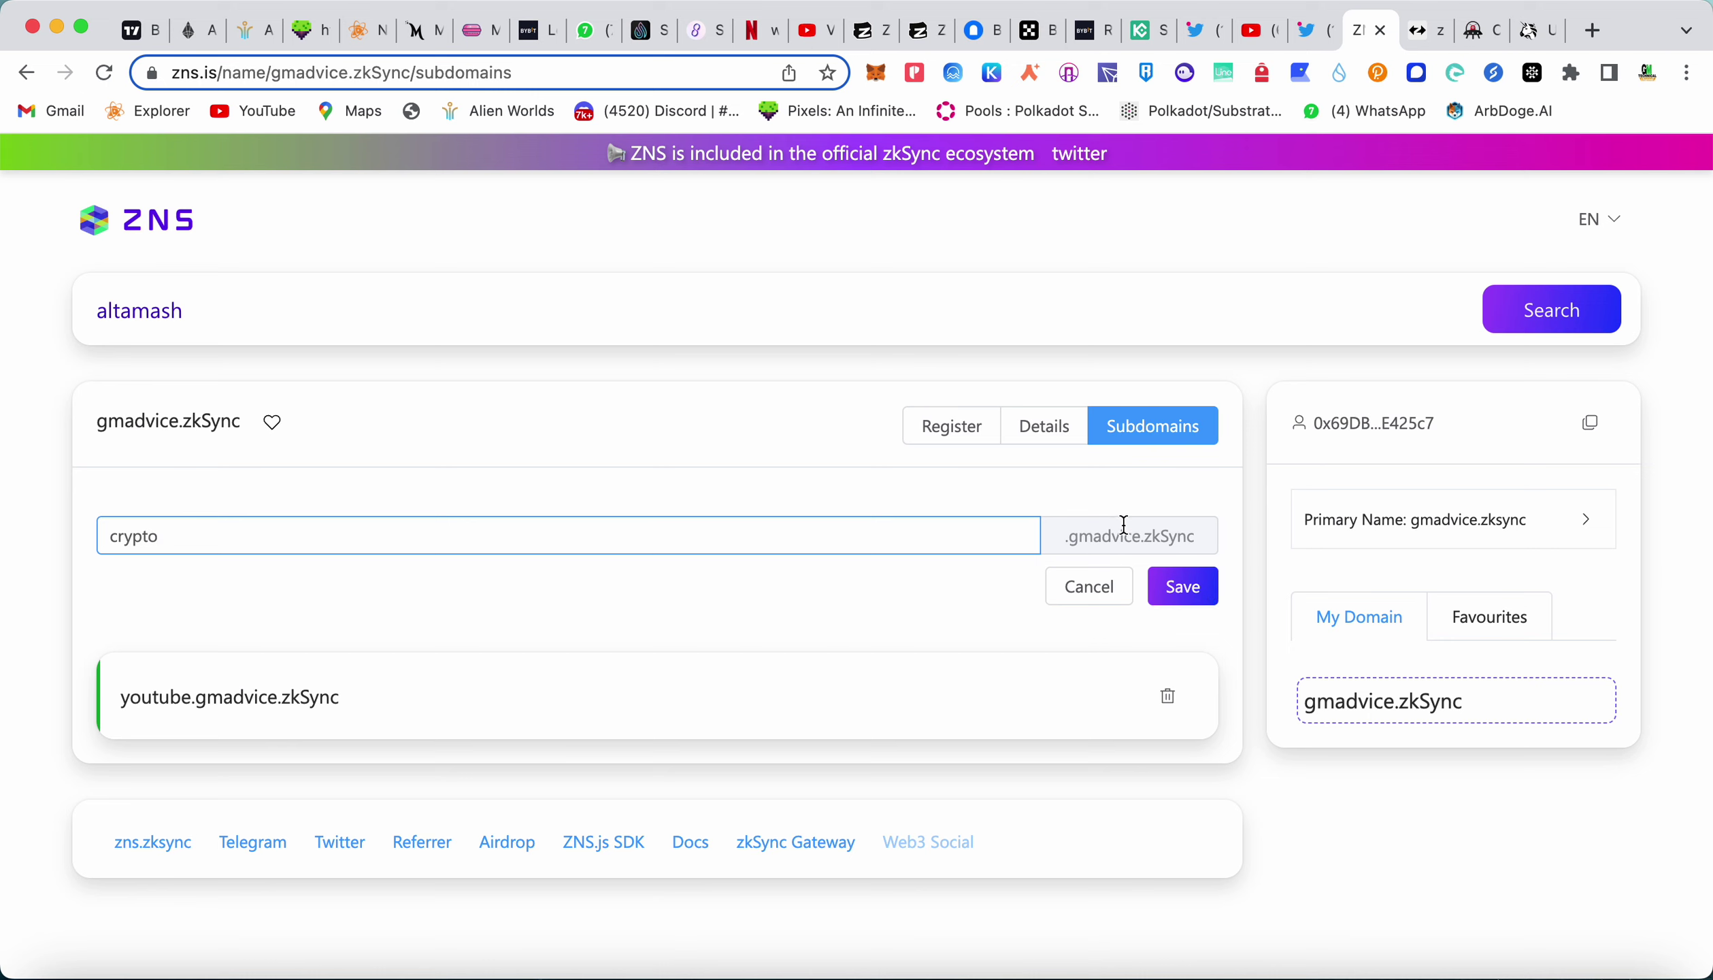
click(1342, 822)
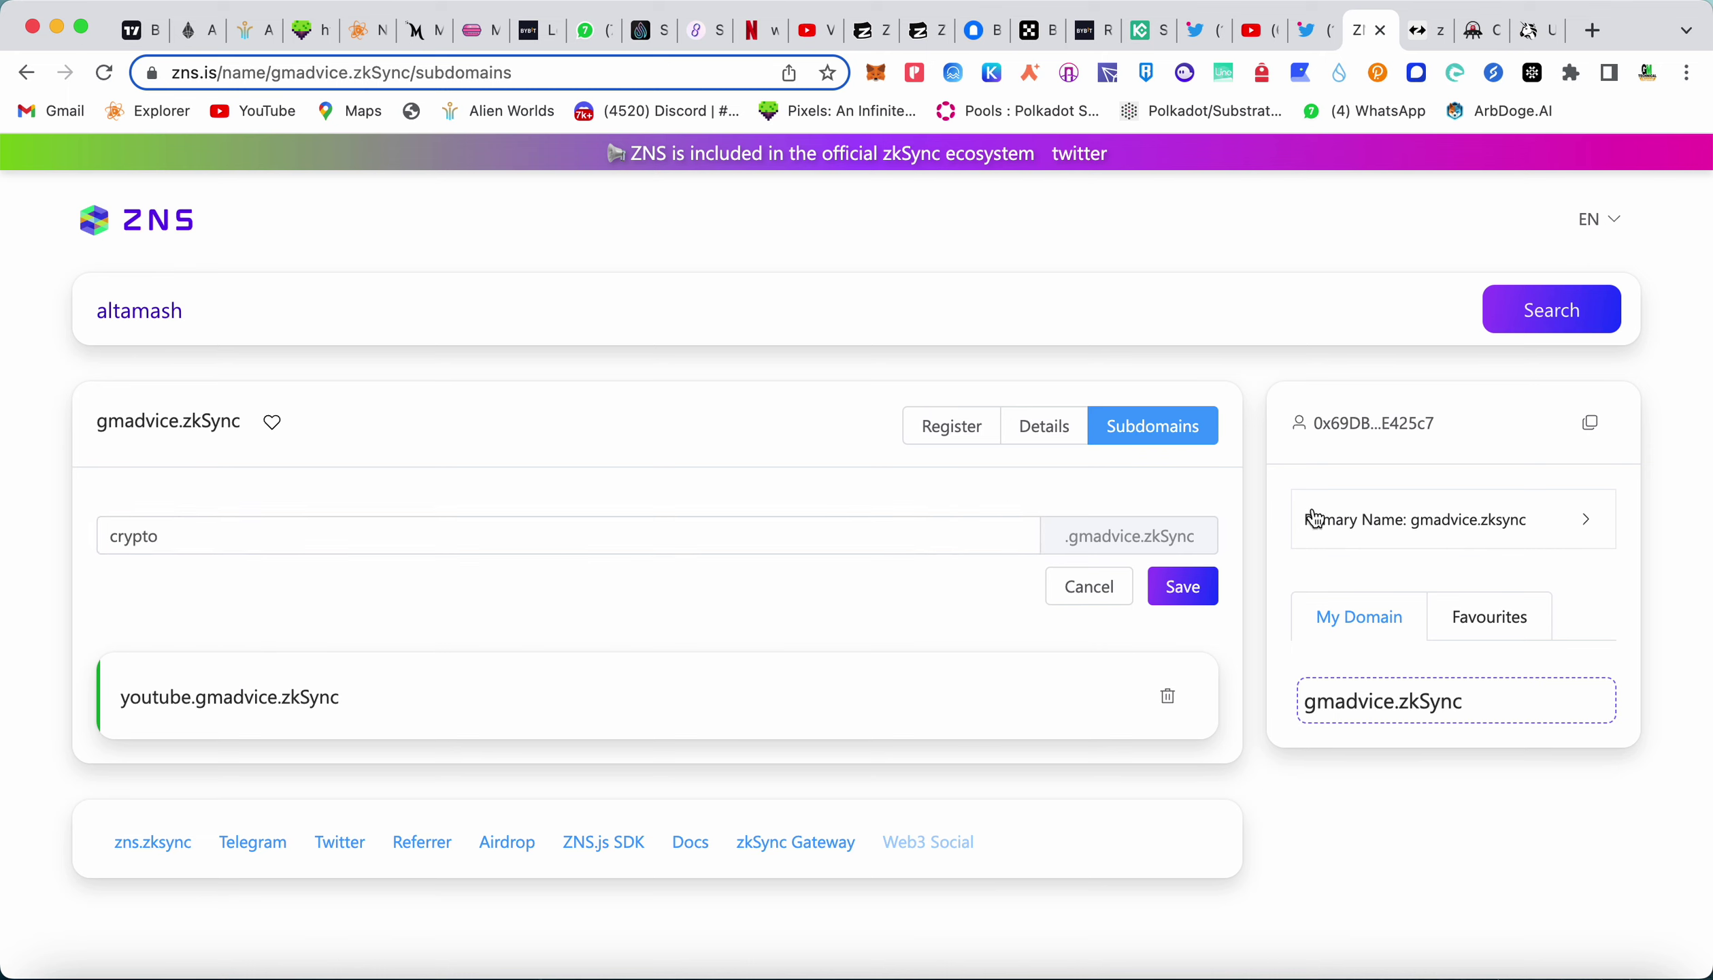
Open the ZNS airdrop page and examine the tasks for earning ZNS coin and the IDO whitelist.
click(1590, 520)
click(1589, 519)
click(512, 856)
scroll(510, 852, down, 3)
scroll(511, 856, down, 2)
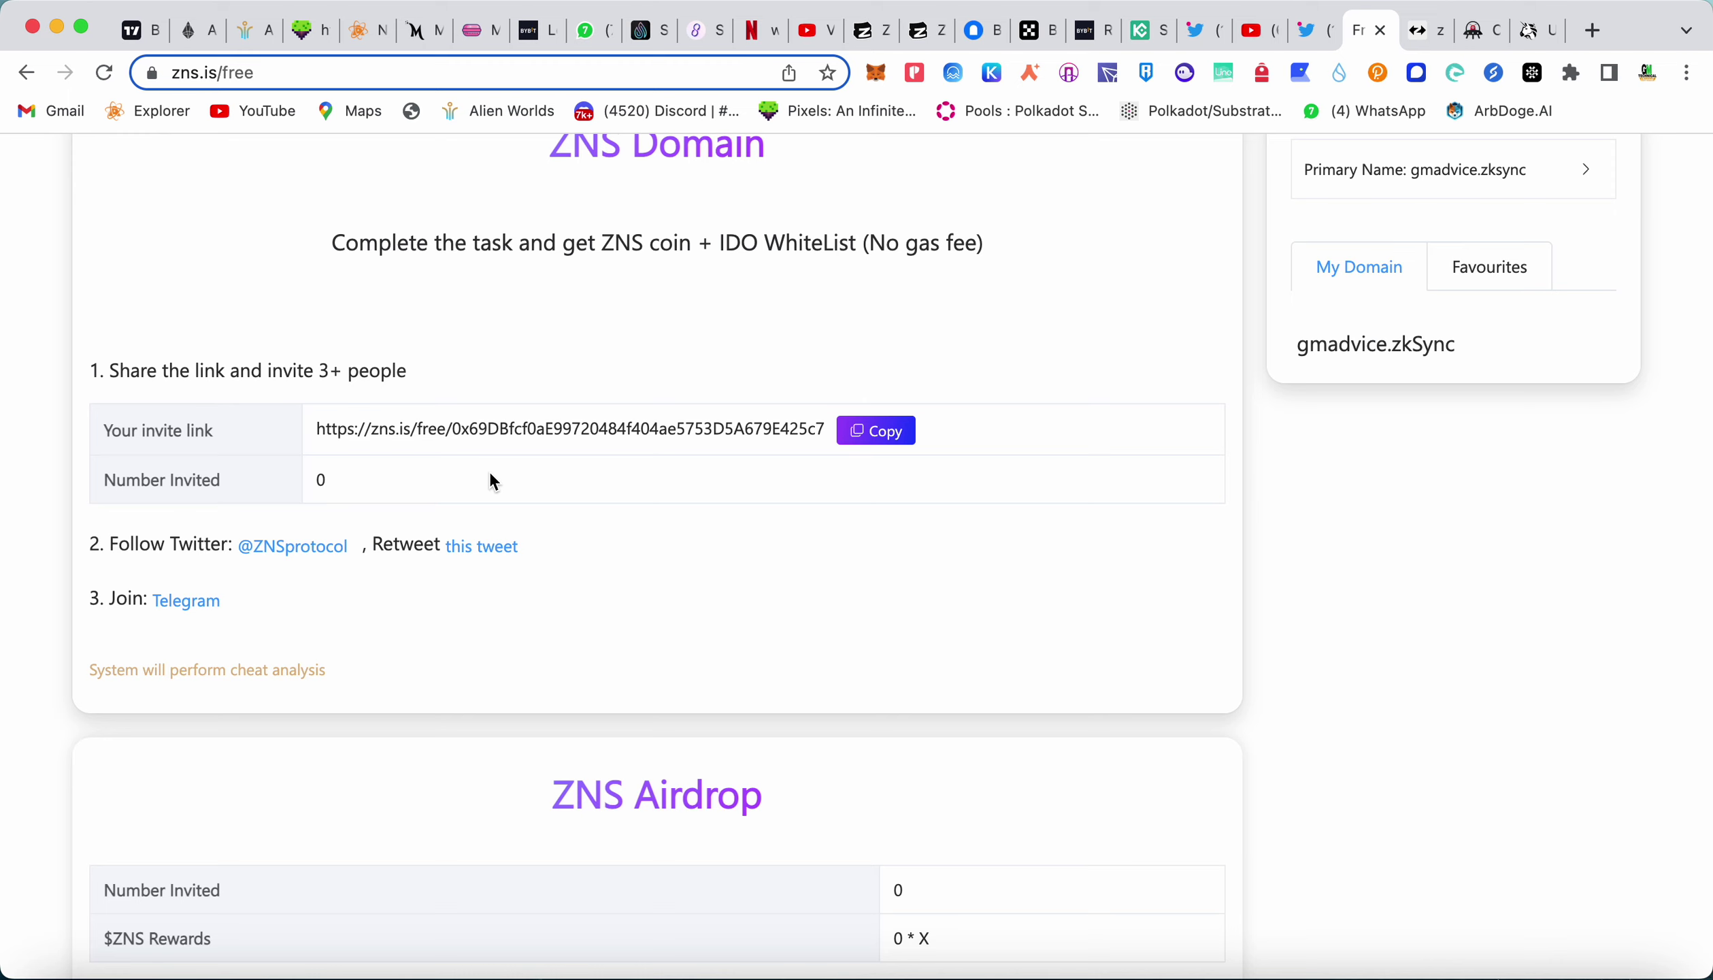
drag(140, 369, 388, 372)
click(420, 369)
Read the remaining airdrop page, covering the token claim section, the reward rules and the ZNS description.
scroll(388, 678, down, 3)
scroll(414, 422, up, 3)
drag(164, 340, 485, 344)
click(498, 339)
scroll(465, 349, down, 10)
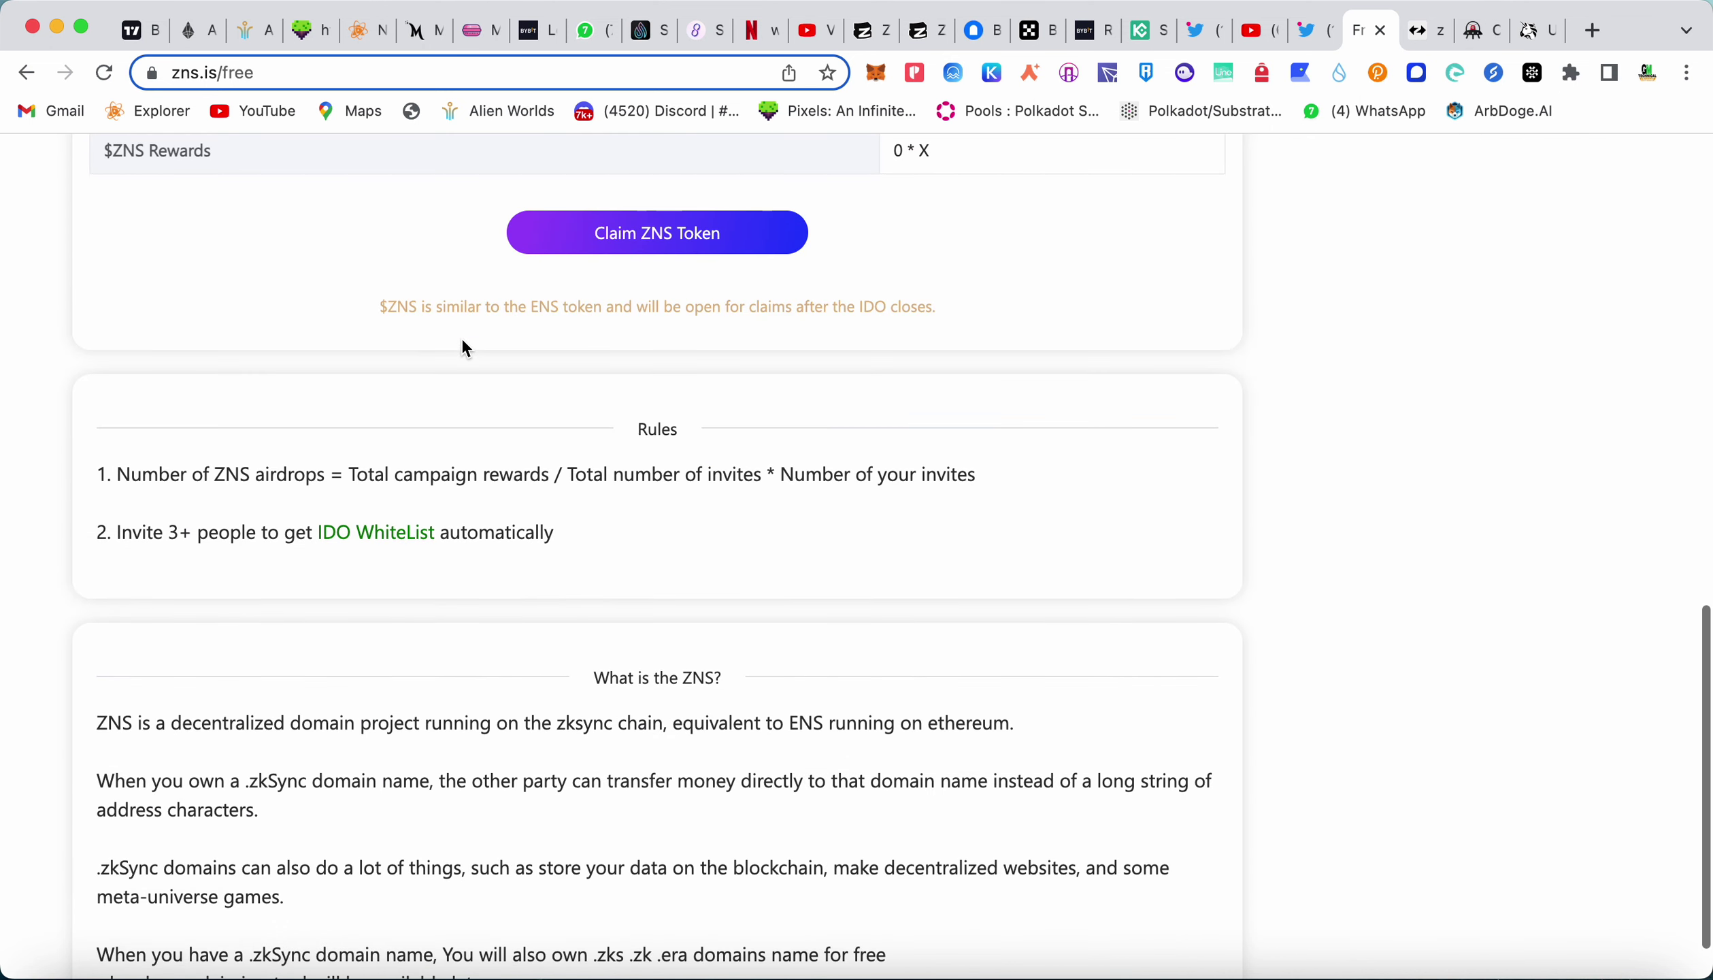
scroll(464, 349, down, 1)
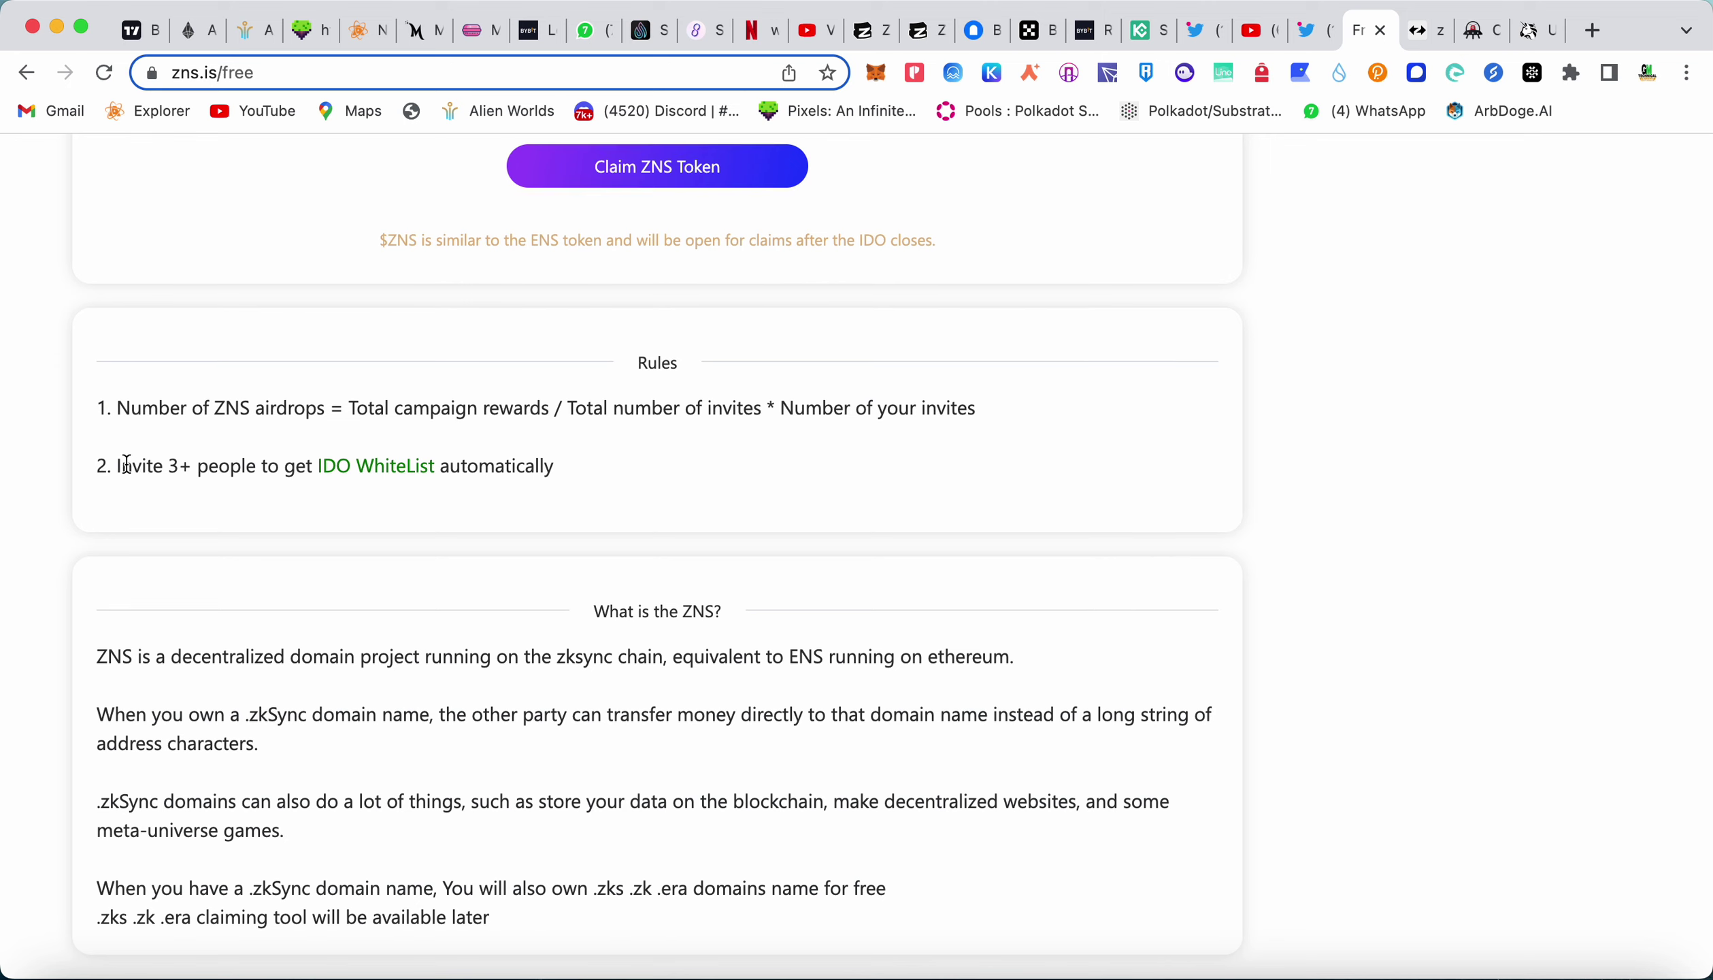
Review the three-invite rule for the IDO whitelist, the ZNS Airdrop section, and the invite, Twitter and Telegram tasks.
drag(131, 466, 585, 477)
click(582, 471)
scroll(407, 544, up, 10)
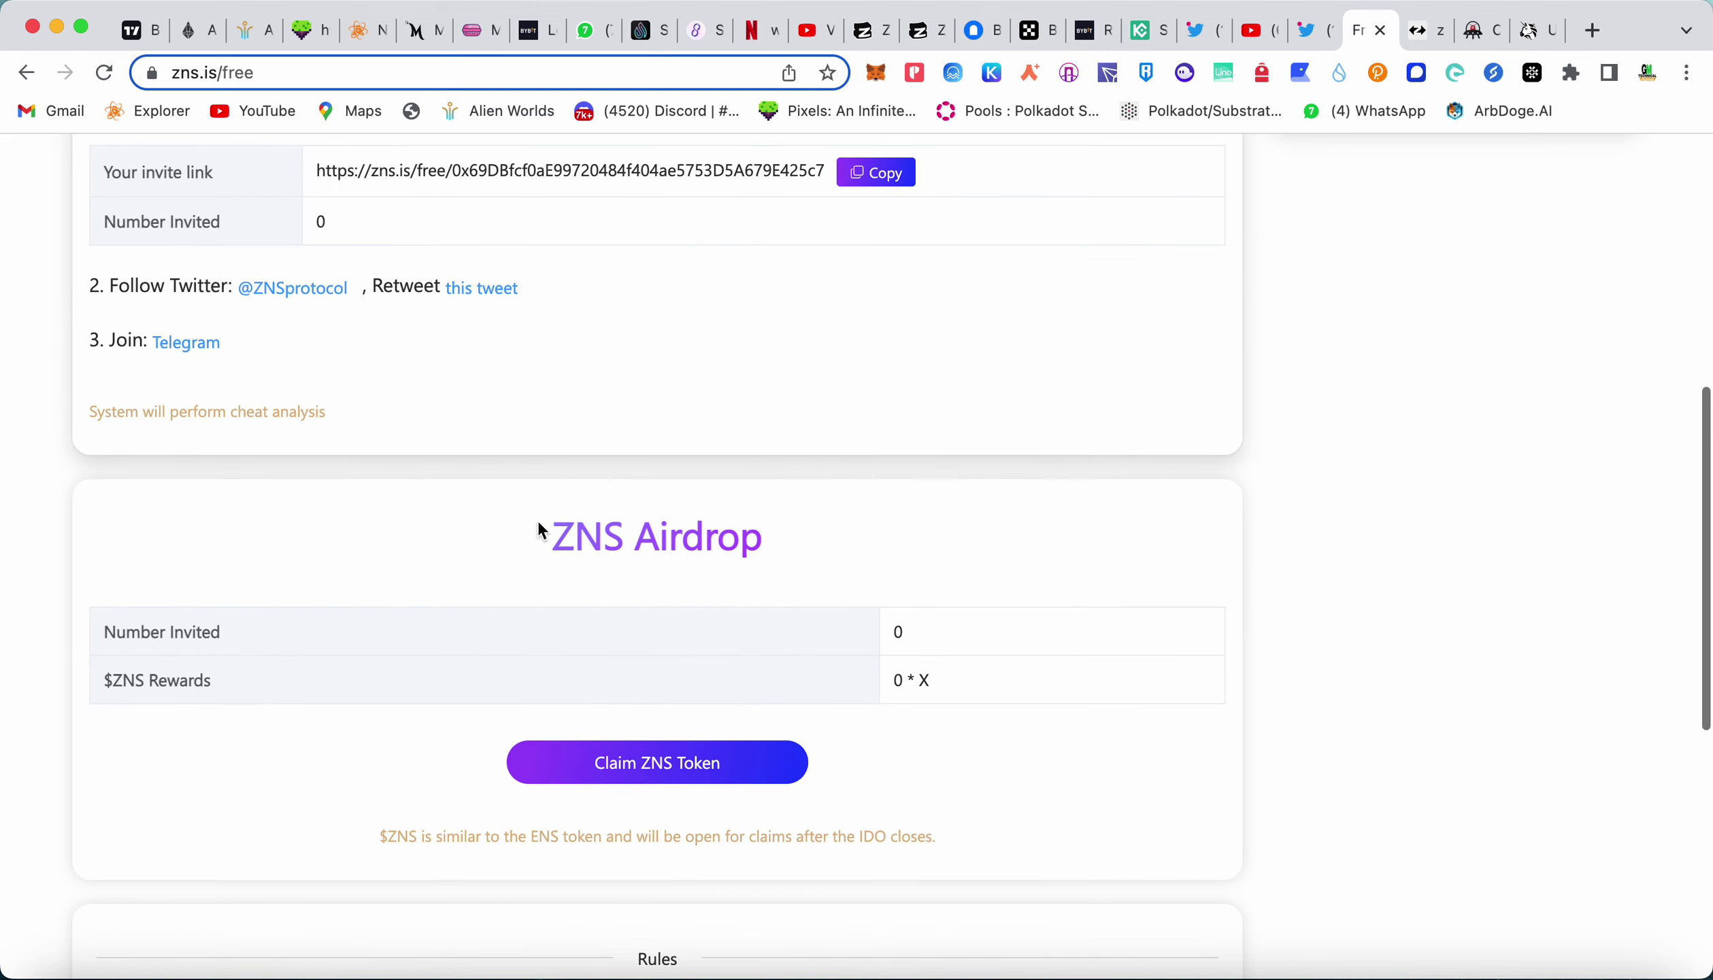
drag(538, 530, 932, 533)
click(926, 534)
scroll(604, 547, up, 6)
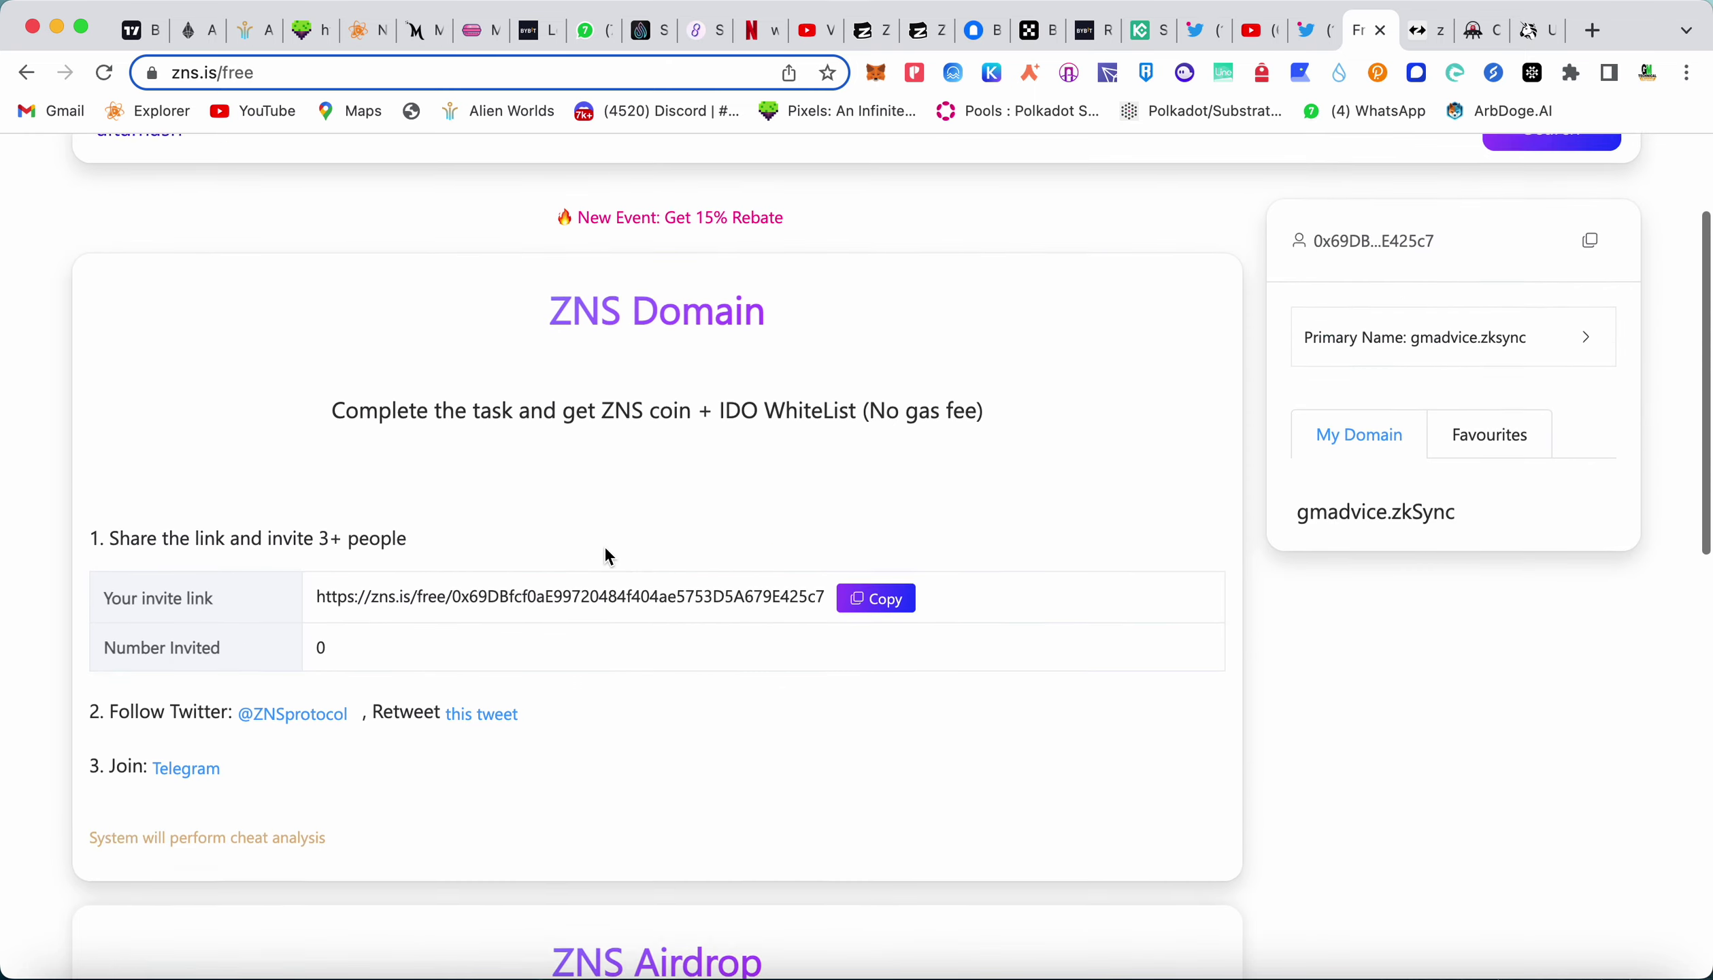
scroll(604, 547, up, 3)
scroll(605, 546, down, 7)
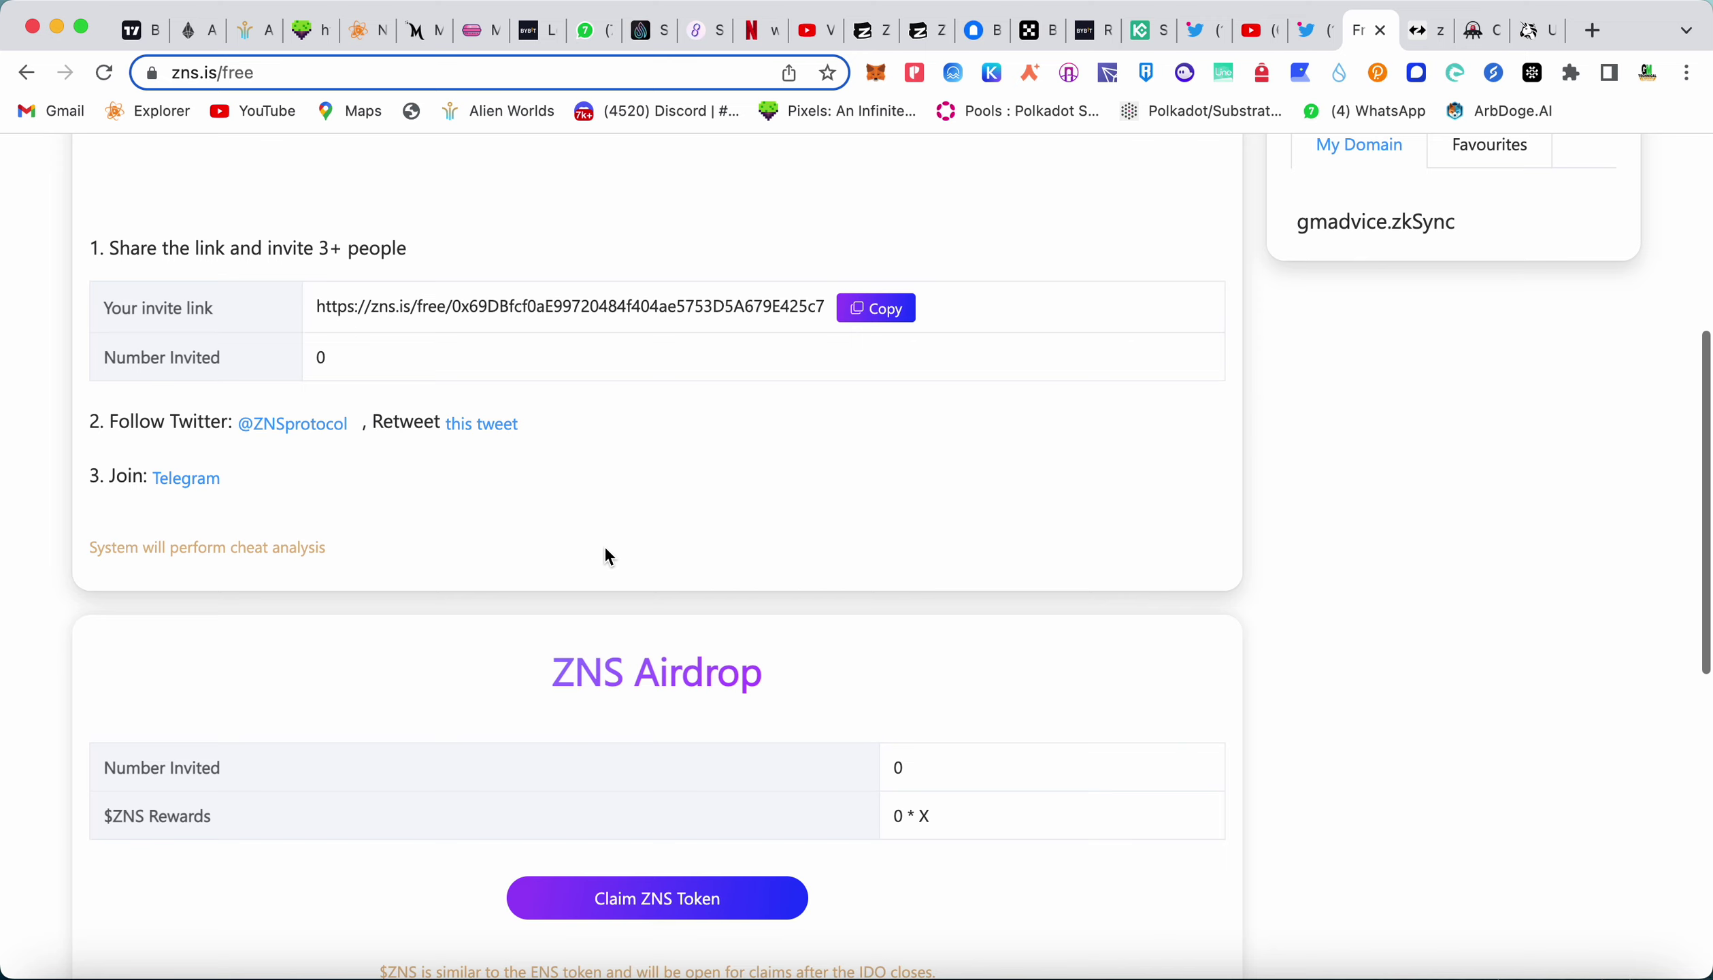
scroll(607, 555, down, 2)
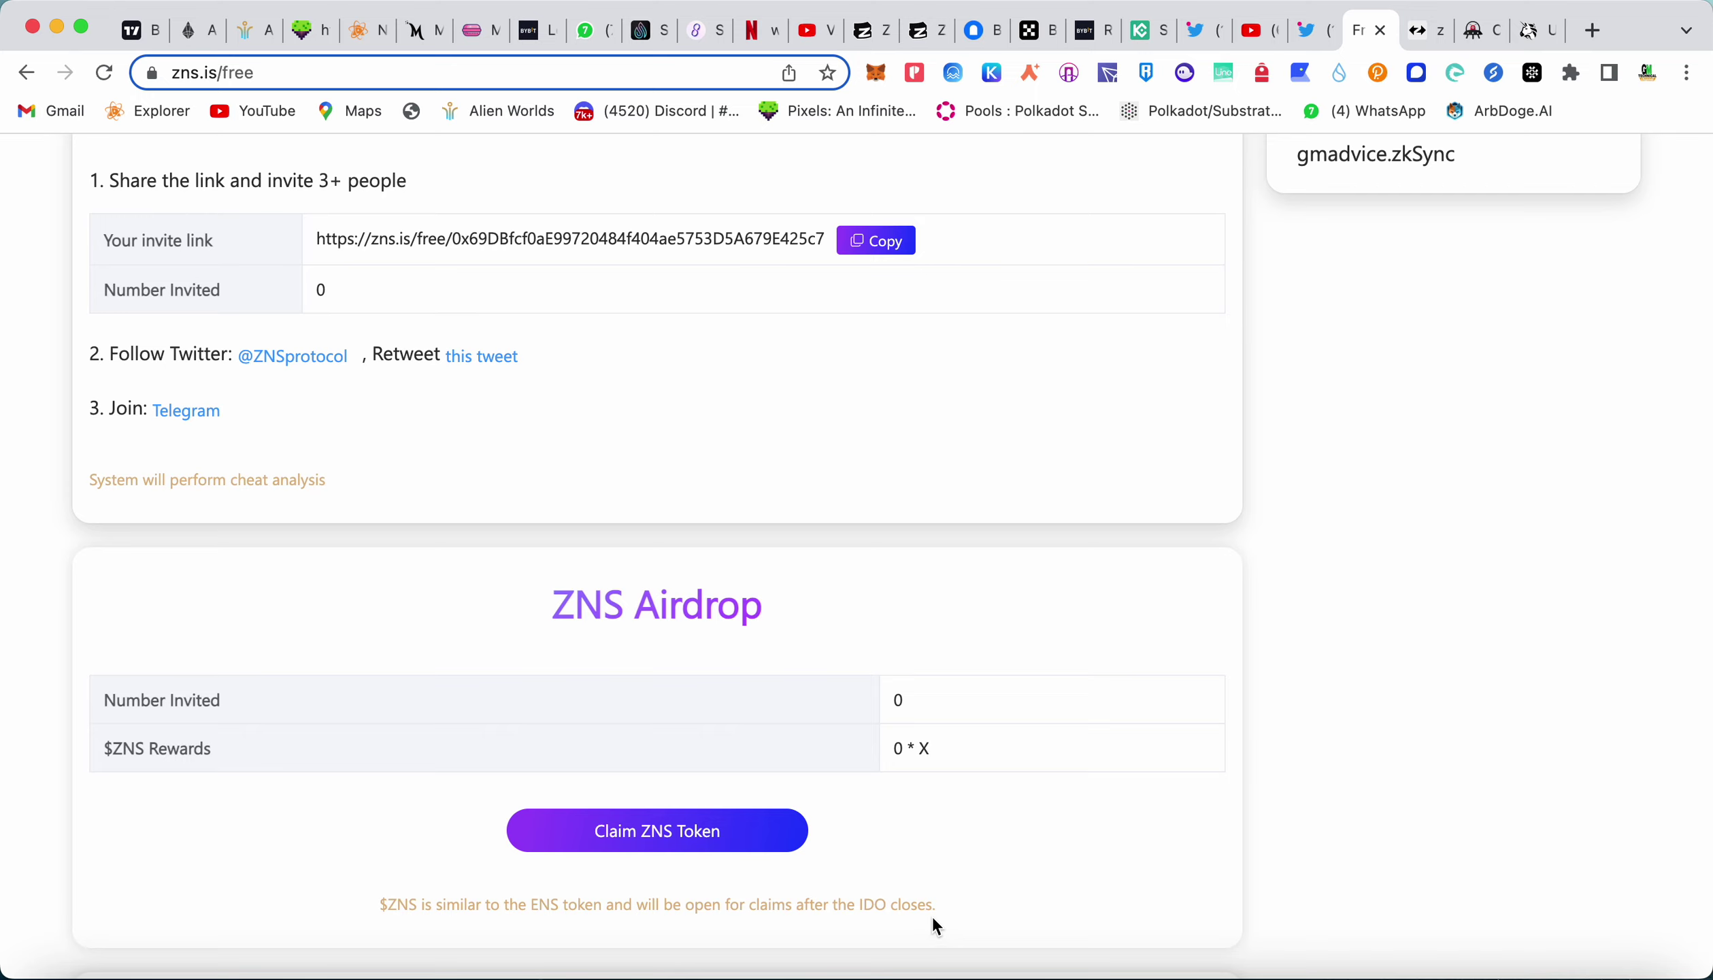
Examine the ZNS description's passage about free .zks, .zk and .era names for .zkSync domain owners and their claiming tool.
scroll(929, 918, down, 10)
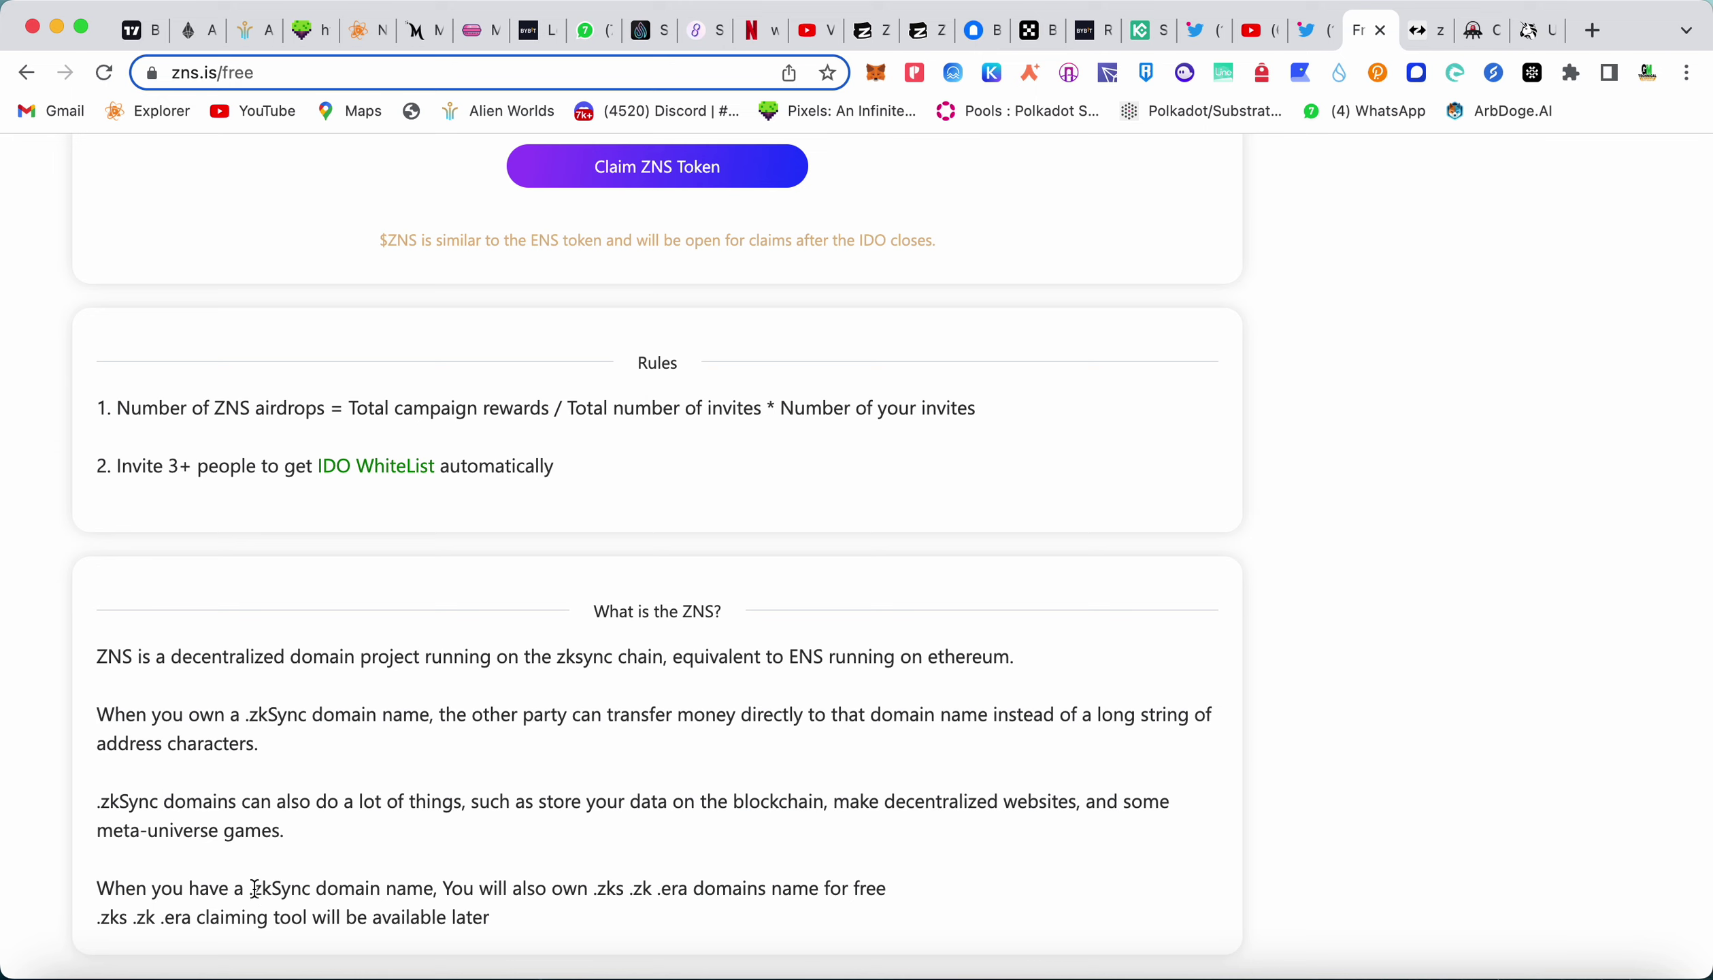
drag(255, 893, 331, 895)
drag(547, 938, 136, 828)
click(423, 883)
drag(150, 917, 439, 917)
click(500, 922)
drag(693, 889, 578, 879)
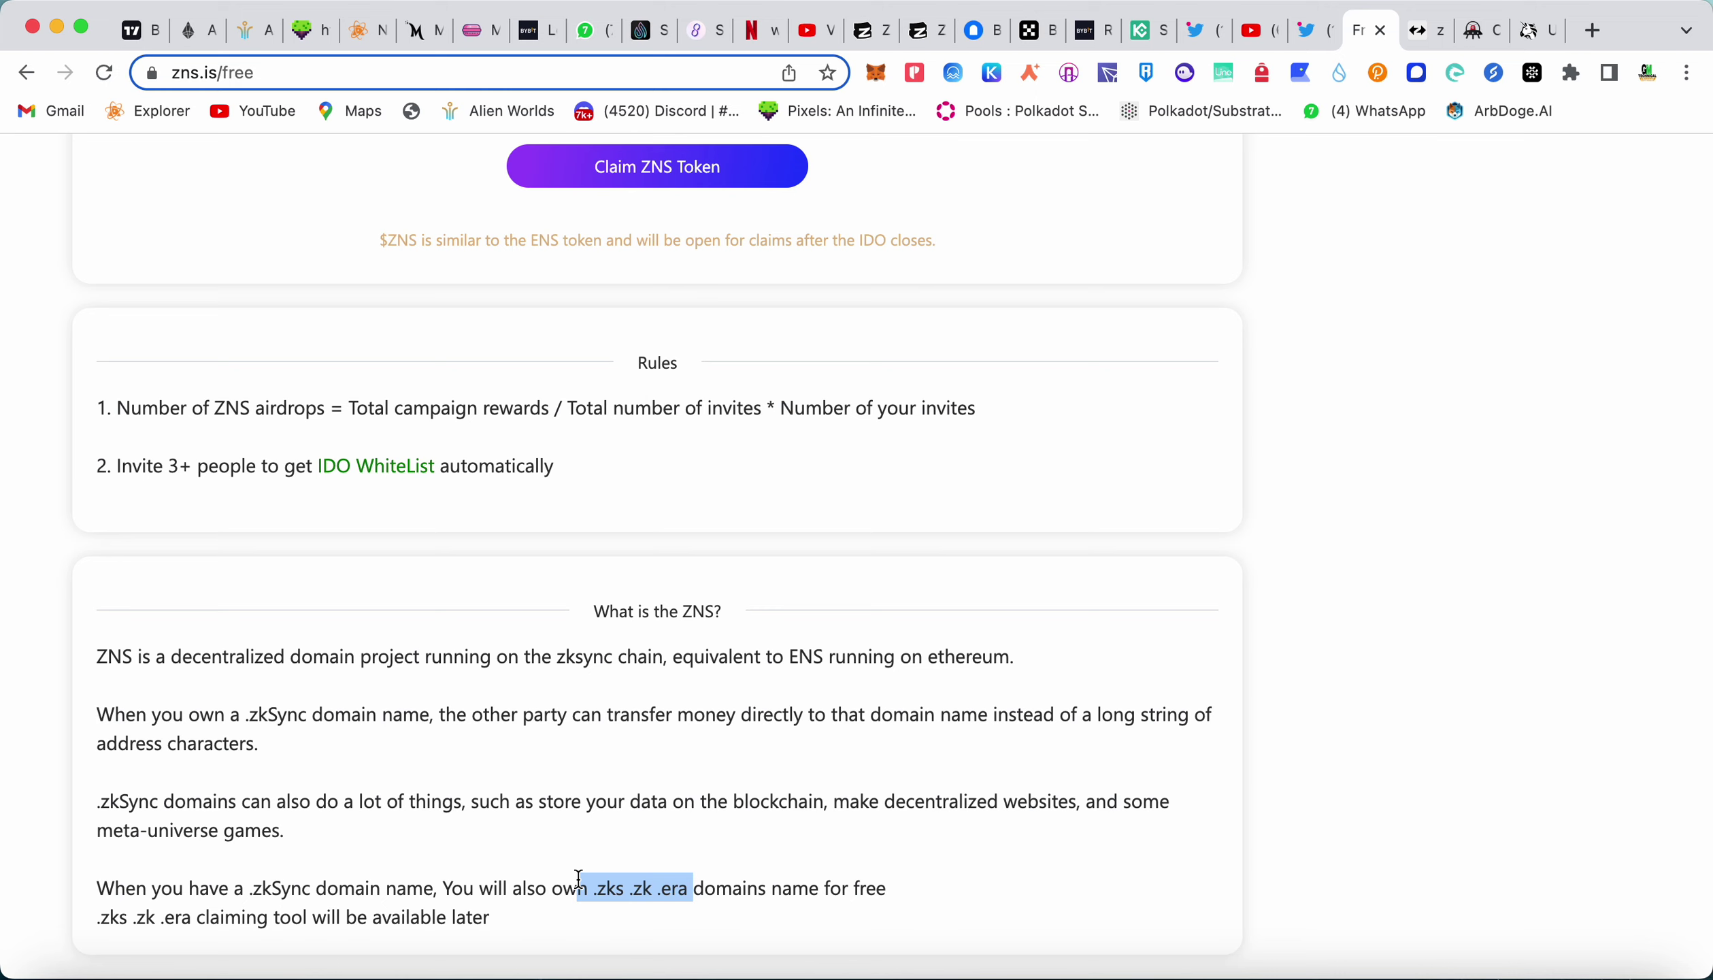
Go back from the airdrop page to the gmadvice.zkSync subdomains and open that owned domain's details.
scroll(578, 878, up, 15)
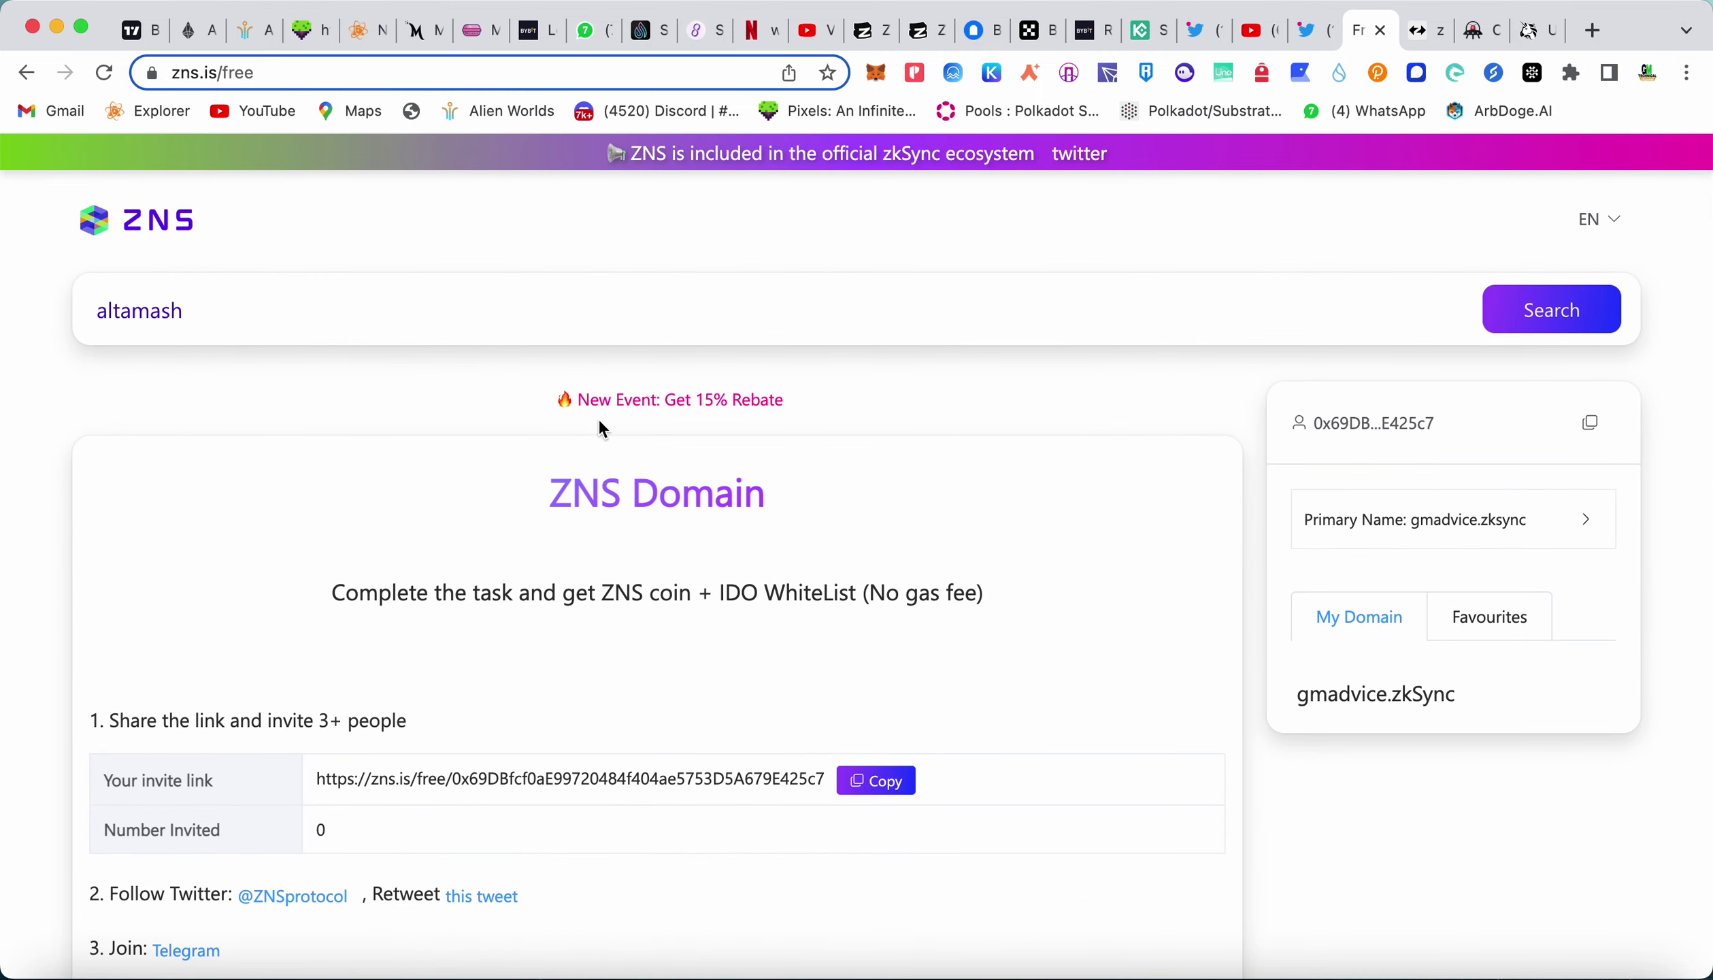
scroll(491, 630, down, 15)
scroll(491, 631, left, 5)
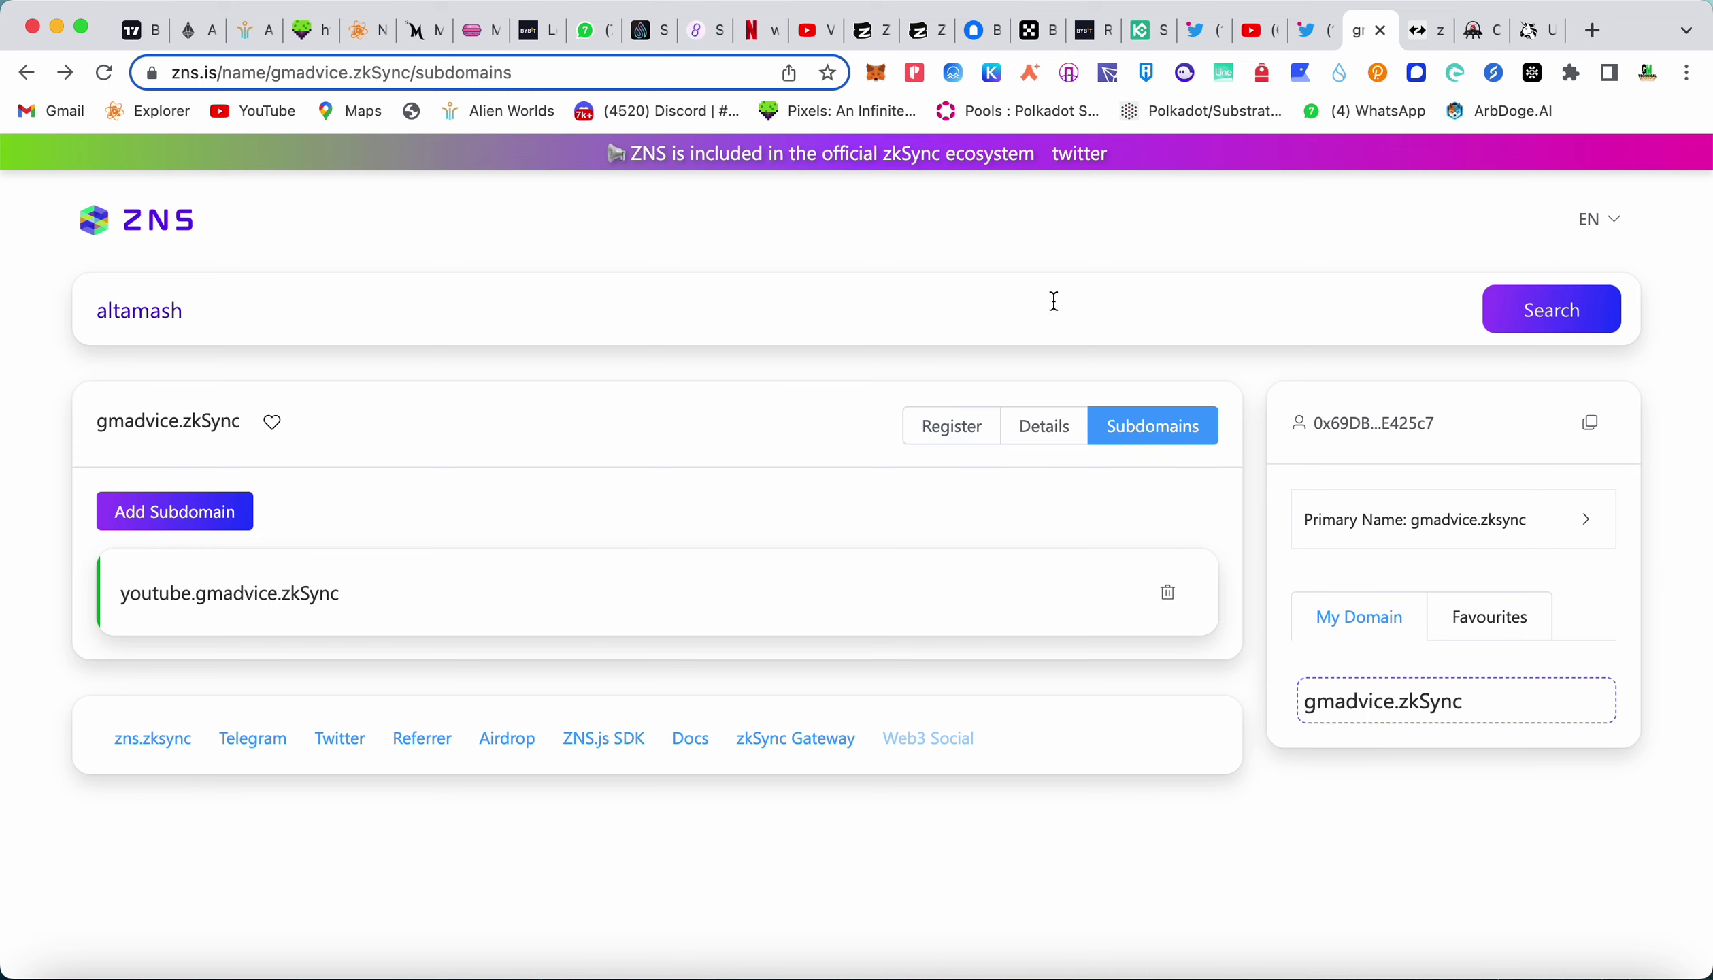
click(1394, 715)
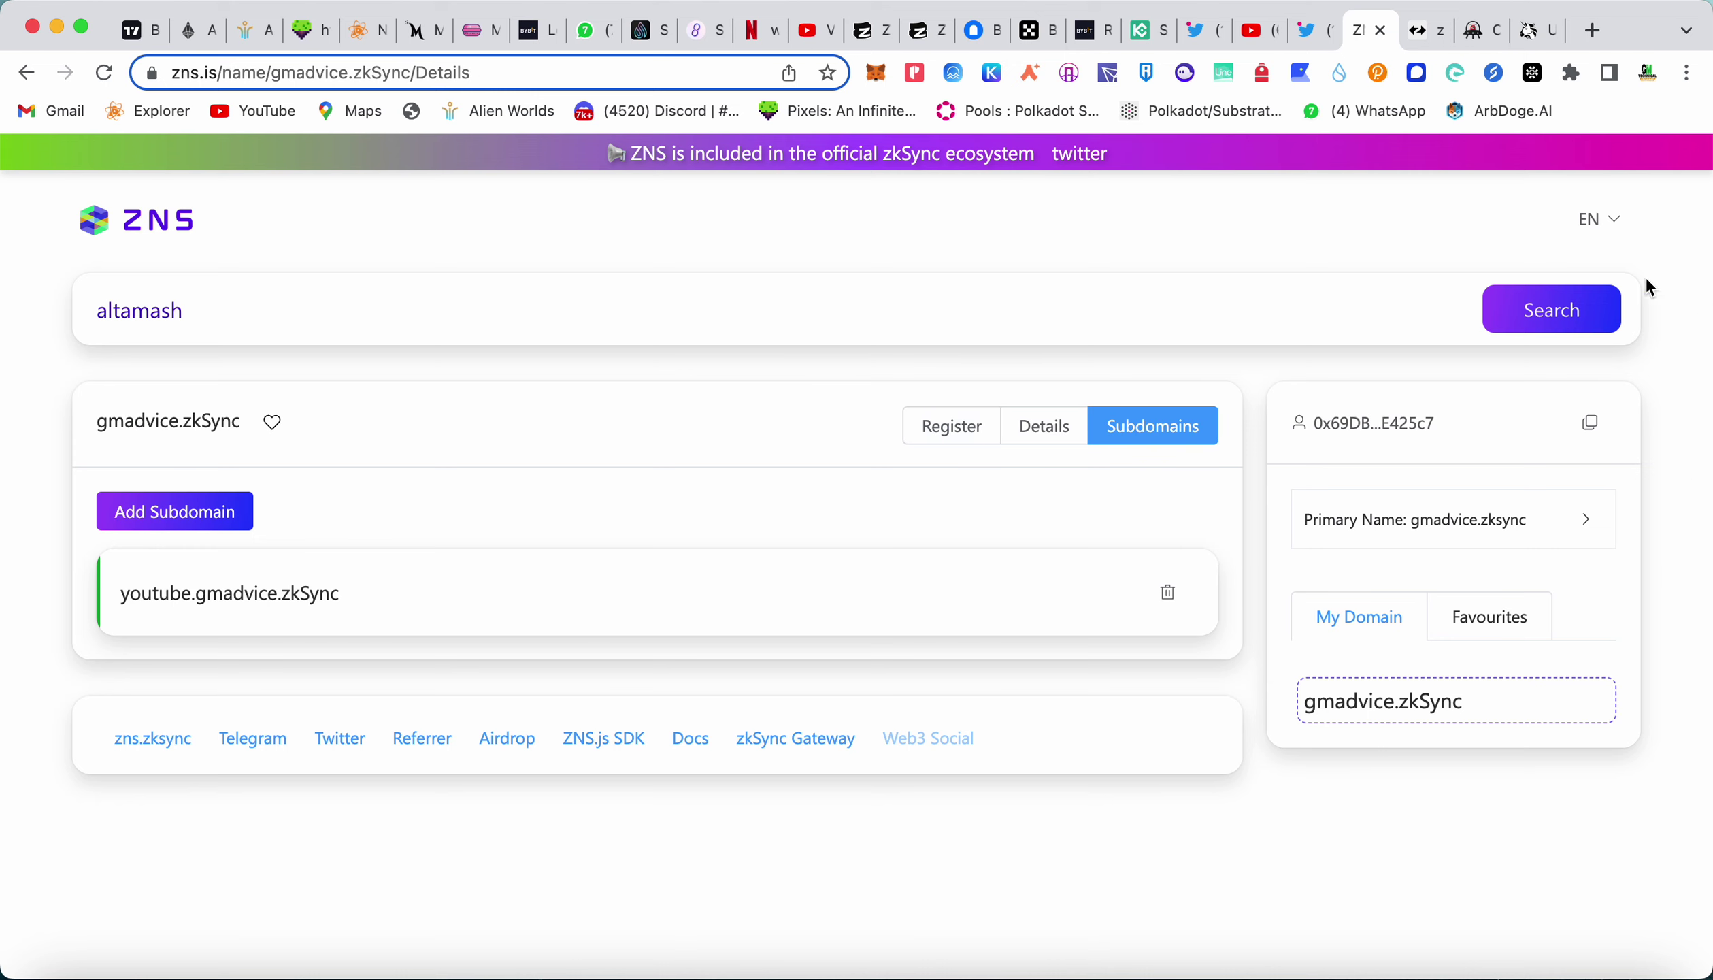